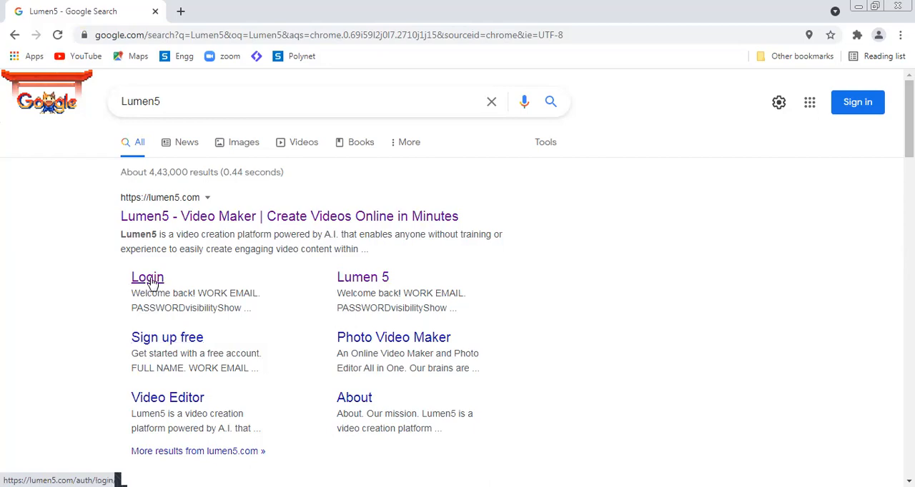
Step: Open the Lumen5 login page and log in with the account's work email and password
{"action": "left_click", "coordinate": [150, 281]}
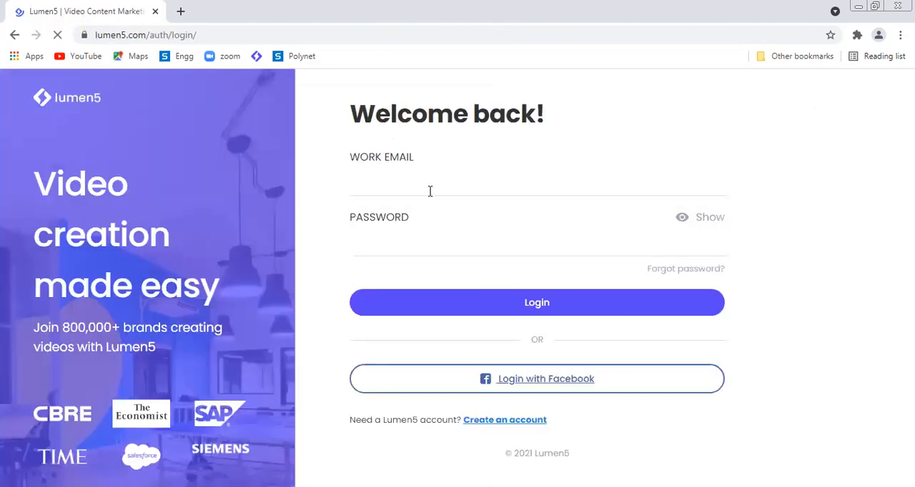
{"action": "left_click", "coordinate": [429, 189]}
{"action": "left_click", "coordinate": [418, 240]}
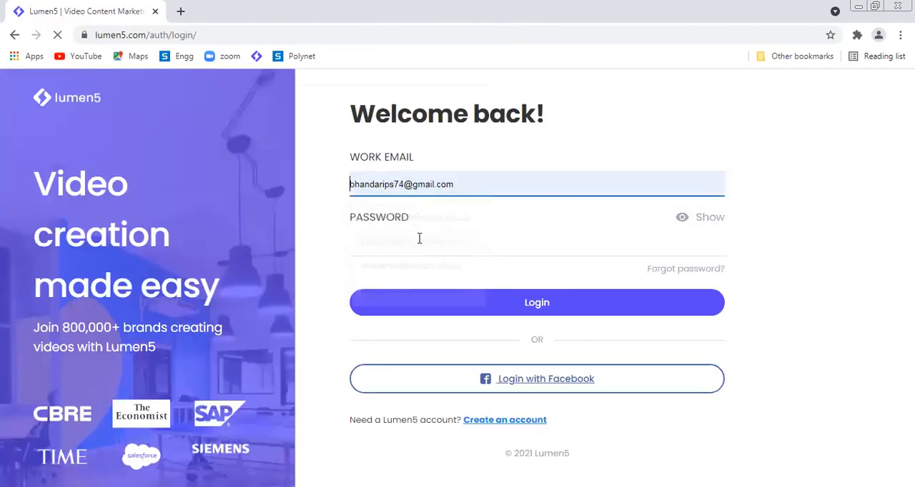
{"action": "left_click", "coordinate": [419, 238]}
{"action": "type", "text": "••••••"}
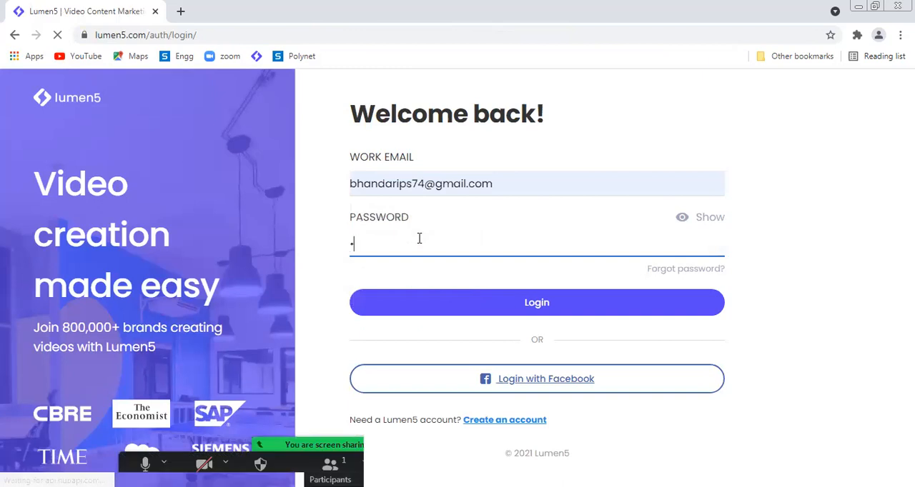
{"action": "type", "text": "•••••"}
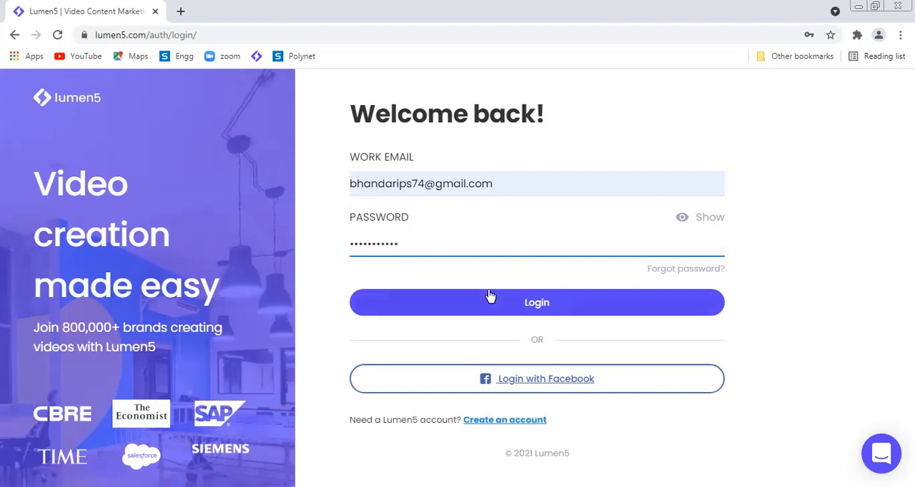
{"action": "left_click", "coordinate": [517, 306]}
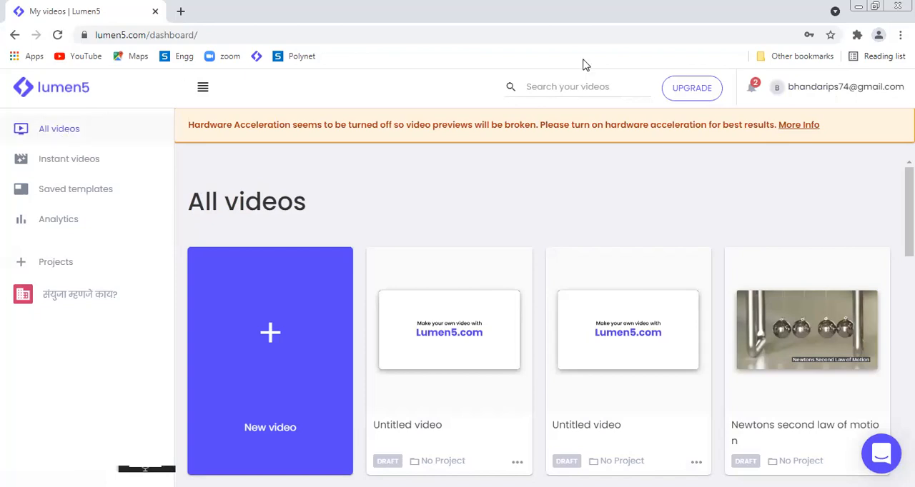
Step: Look through the existing videos on the dashboard and the Instant Videos page, returning to the dashboard
{"action": "left_click_drag", "start_coordinate": [909, 211], "coordinate": [909, 483]}
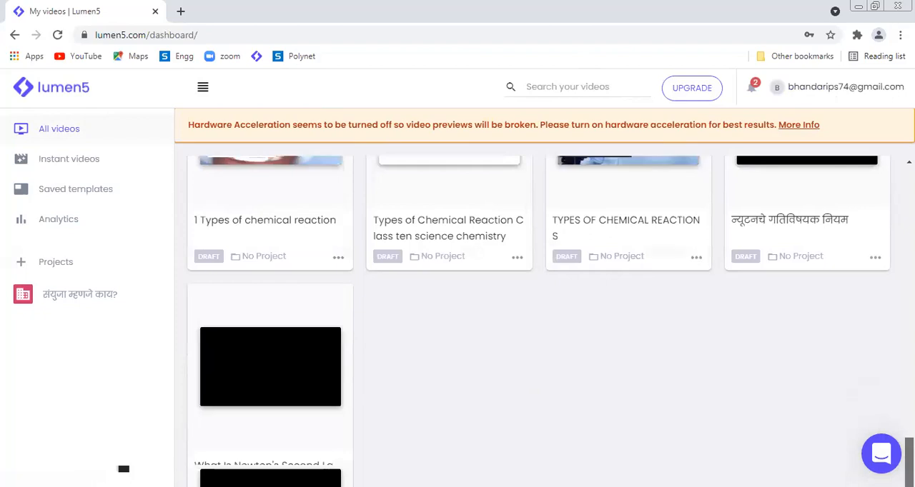
{"action": "left_click_drag", "start_coordinate": [910, 462], "coordinate": [910, 409]}
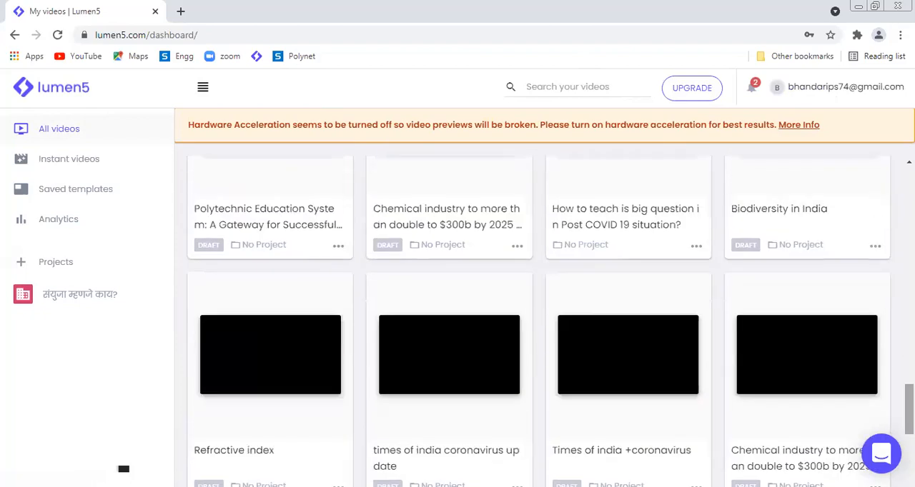
{"action": "left_click", "coordinate": [910, 363]}
{"action": "left_click_drag", "start_coordinate": [910, 365], "coordinate": [909, 190]}
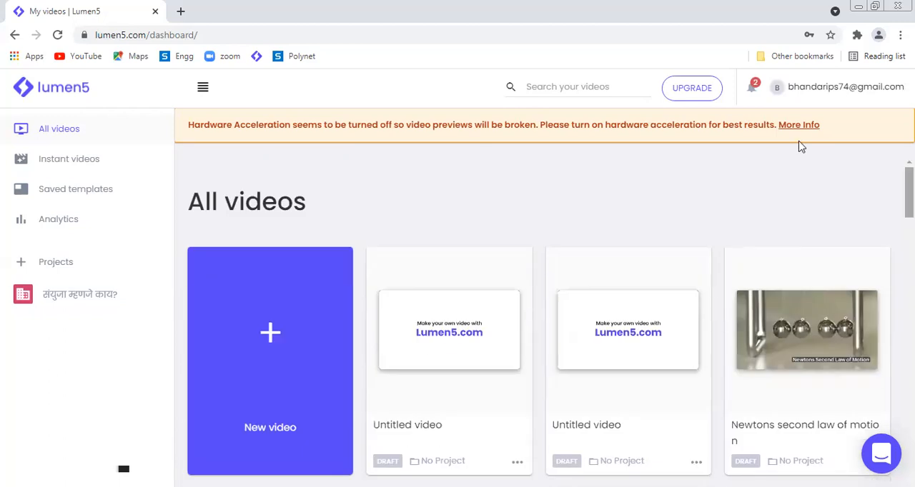
{"action": "left_click", "coordinate": [88, 168]}
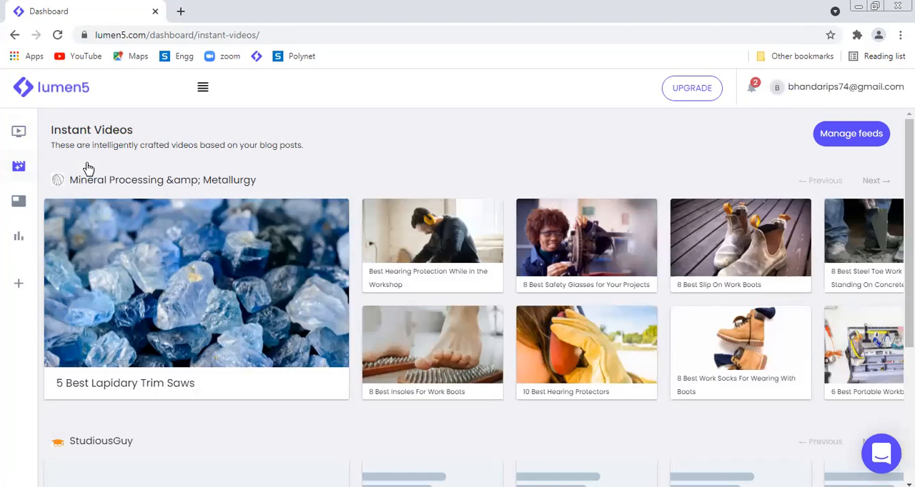
{"action": "left_click", "coordinate": [78, 97]}
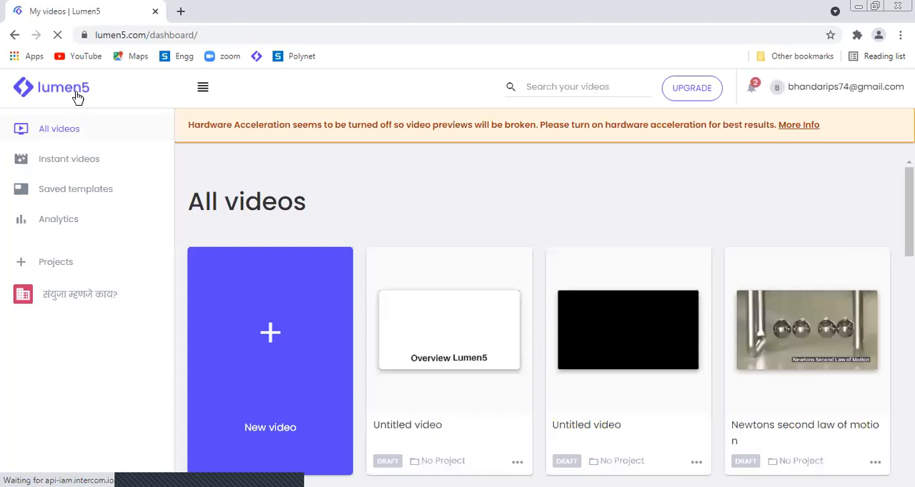
Step: Create a new video, looking through the available templates but skipping both the template and the video format choices
{"action": "left_click", "coordinate": [271, 334]}
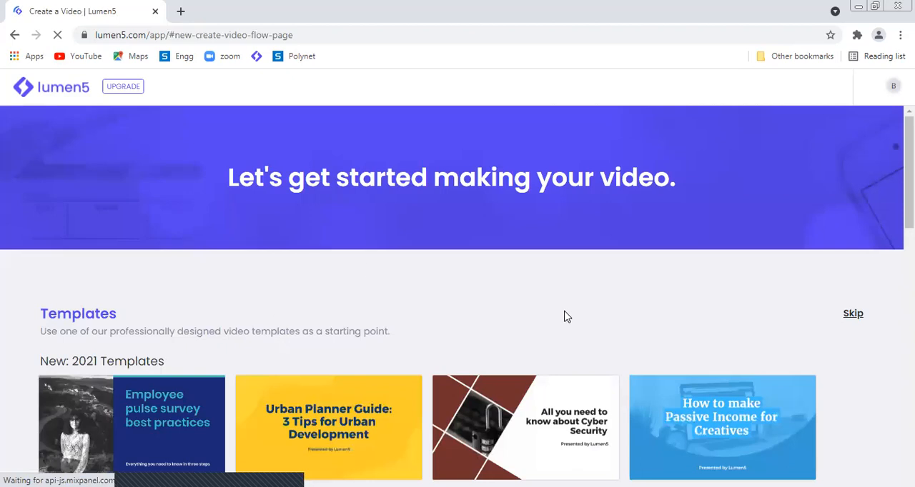
{"action": "left_click_drag", "start_coordinate": [909, 201], "coordinate": [909, 253]}
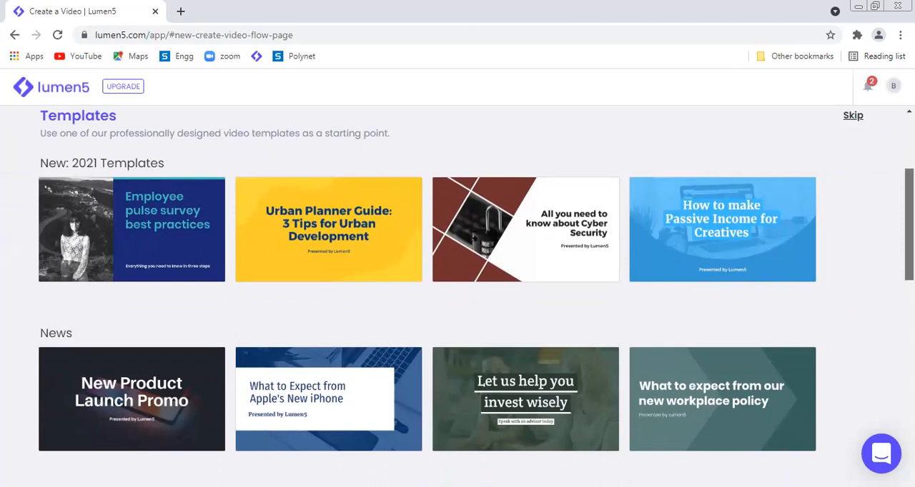
{"action": "scroll", "coordinate": [458, 296], "scroll_direction": "down", "scroll_amount": 2}
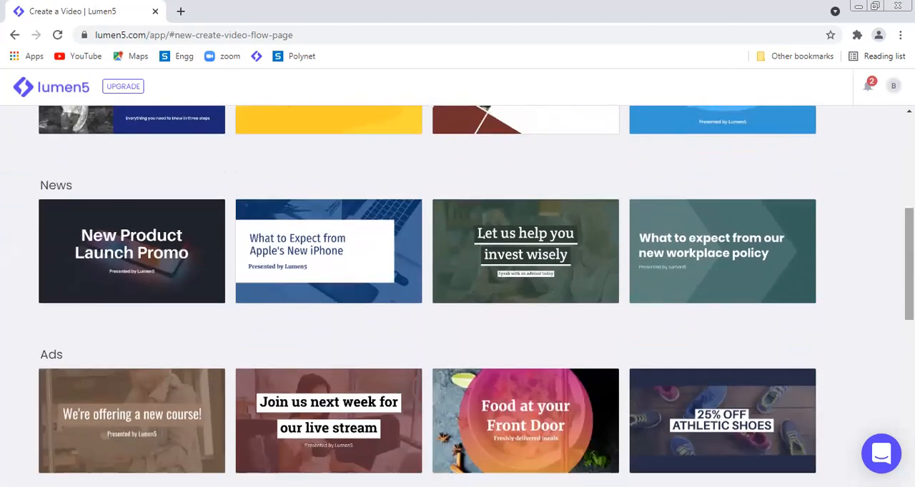
{"action": "scroll", "coordinate": [457, 297], "scroll_direction": "down", "scroll_amount": 4}
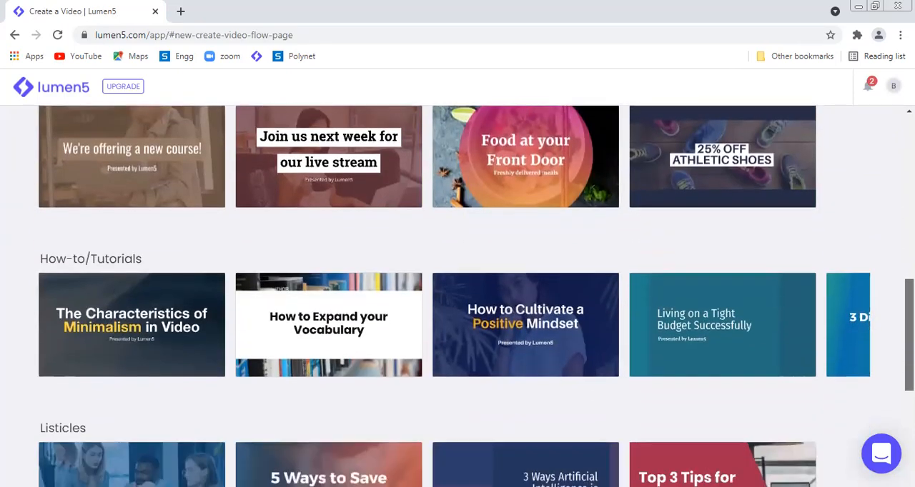
{"action": "scroll", "coordinate": [458, 297], "scroll_direction": "down", "scroll_amount": 4}
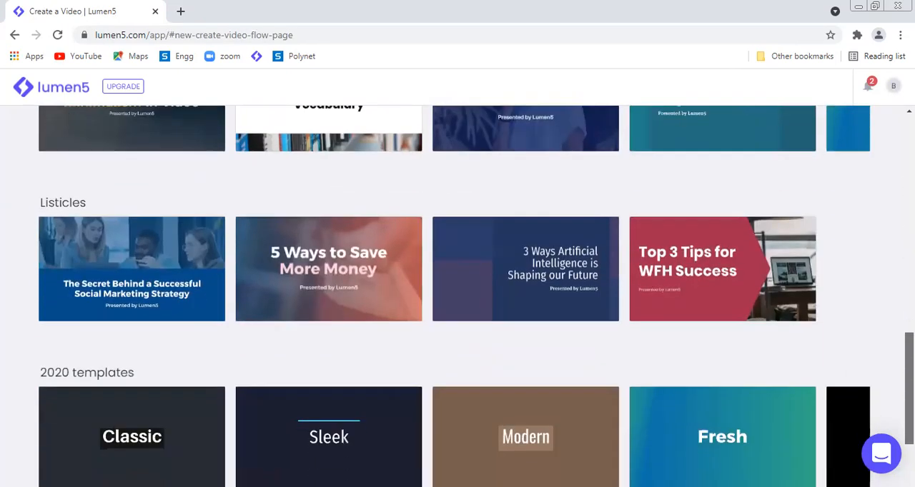
{"action": "scroll", "coordinate": [457, 296], "scroll_direction": "down", "scroll_amount": 2}
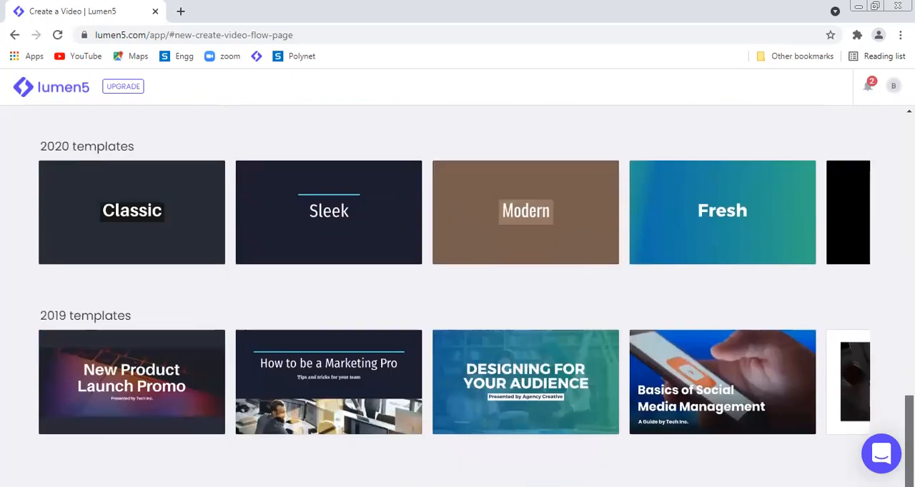
{"action": "scroll", "coordinate": [457, 297], "scroll_direction": "up", "scroll_amount": 5}
{"action": "scroll", "coordinate": [458, 296], "scroll_direction": "up", "scroll_amount": 10}
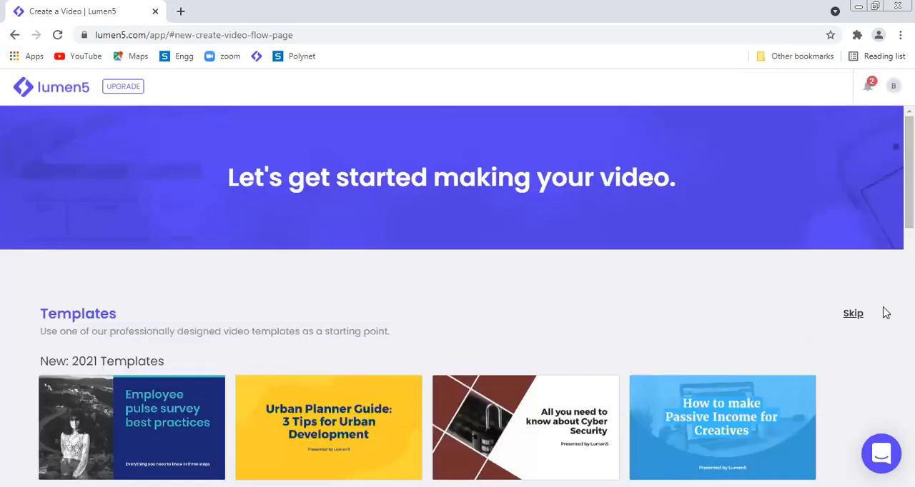
{"action": "left_click", "coordinate": [852, 314]}
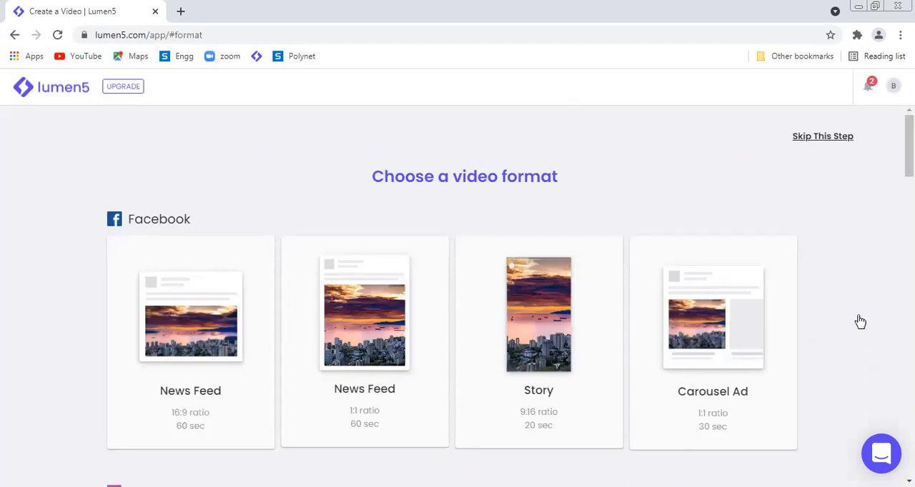
{"action": "left_click", "coordinate": [849, 139]}
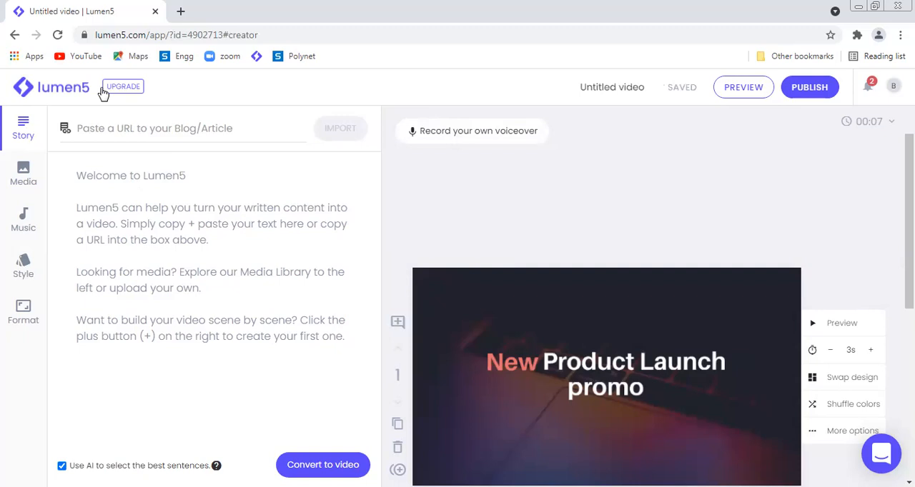
{"action": "left_click", "coordinate": [145, 130]}
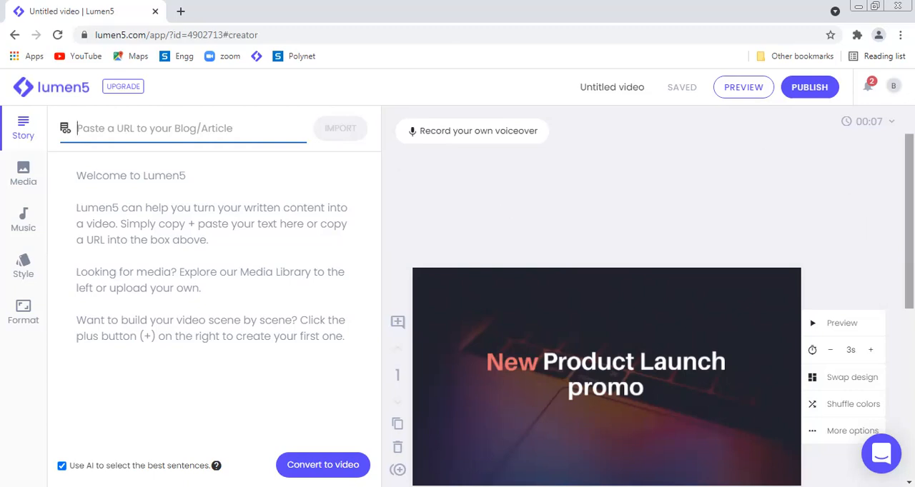
{"action": "scroll", "coordinate": [751, 297], "scroll_direction": "down", "scroll_amount": 2}
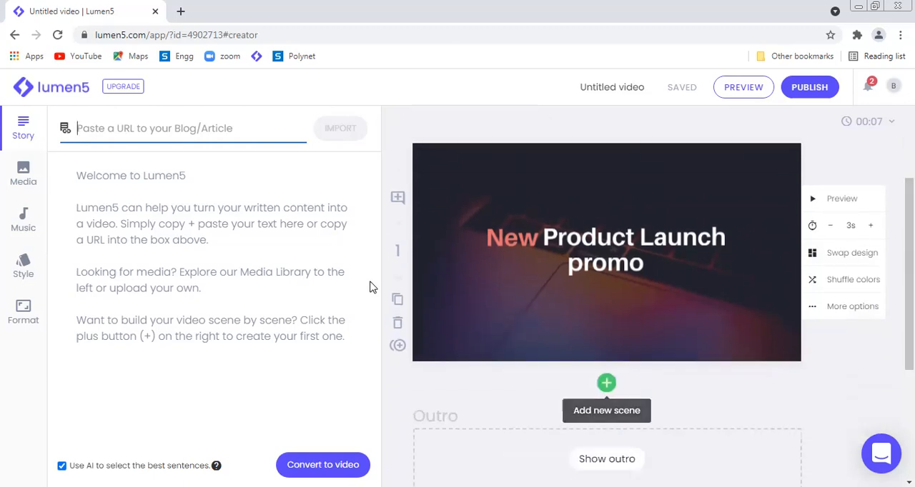
{"action": "left_click", "coordinate": [334, 365]}
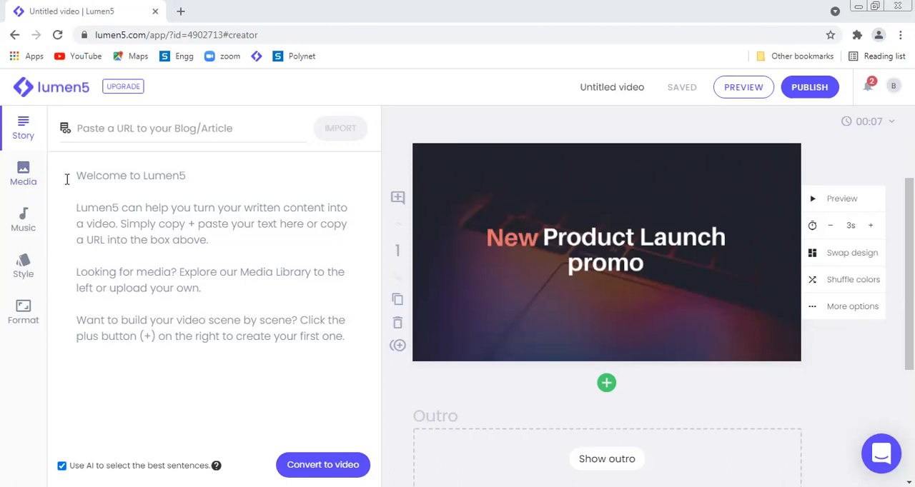
Step: Write "Welcome to online video making tool Lumen5" as the first line of the story text
{"action": "left_click", "coordinate": [93, 179]}
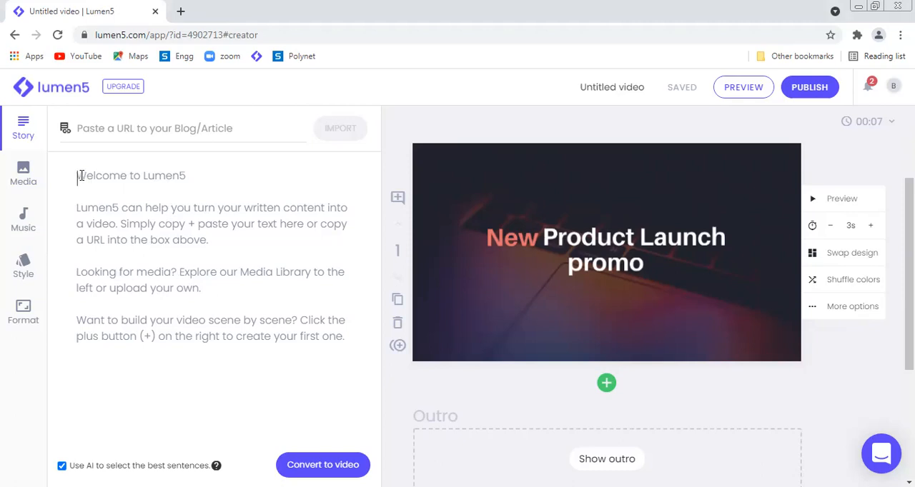
{"action": "type", "text": "Wel"}
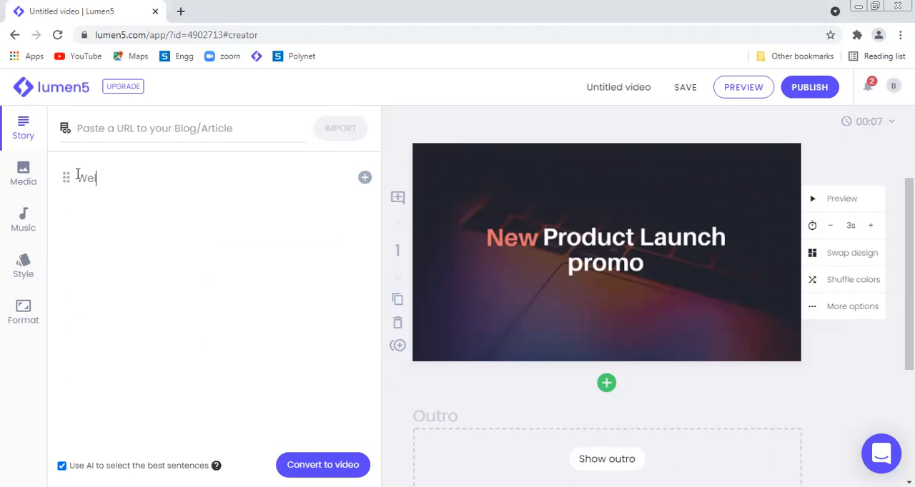
{"action": "type", "text": "come to online vide"}
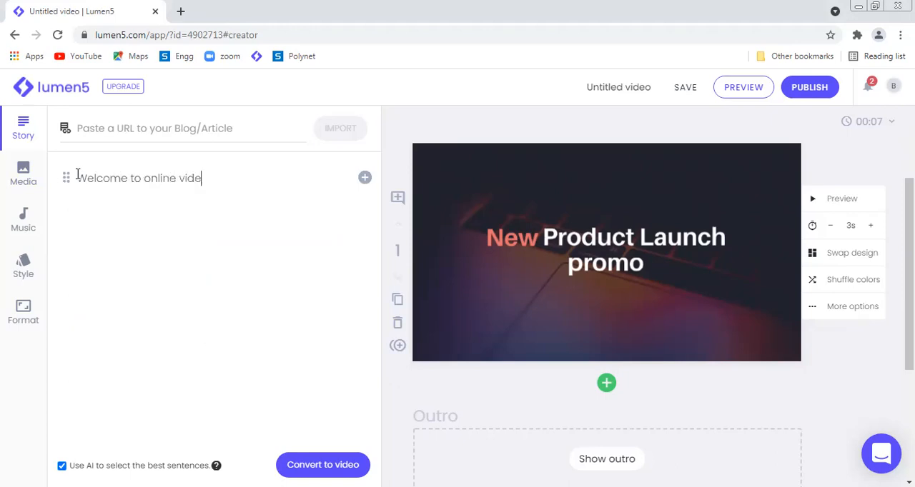
{"action": "type", "text": "o making tool Lumen5"}
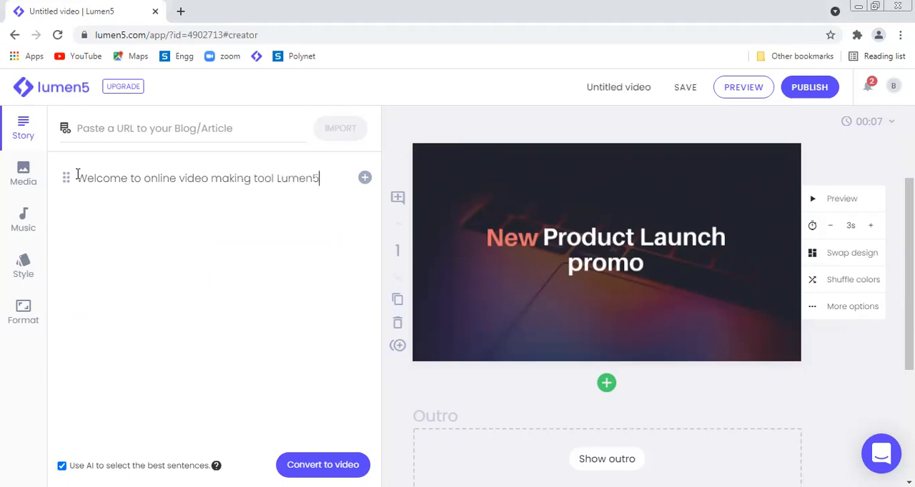
Step: Add the story line "Welcome to online video making tool Lumen5" to the video as a new scene
{"action": "left_click_drag", "start_coordinate": [77, 178], "coordinate": [328, 176]}
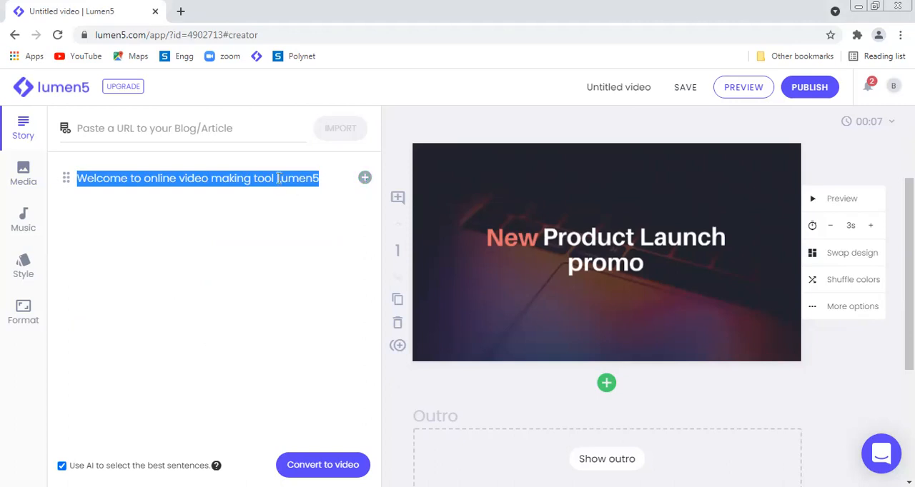
{"action": "left_click_drag", "start_coordinate": [292, 174], "coordinate": [612, 252]}
{"action": "left_click_drag", "start_coordinate": [309, 180], "coordinate": [510, 212]}
{"action": "left_click_drag", "start_coordinate": [588, 242], "coordinate": [589, 244]}
{"action": "mouse_move", "coordinate": [363, 182]}
{"action": "left_click", "coordinate": [364, 181]}
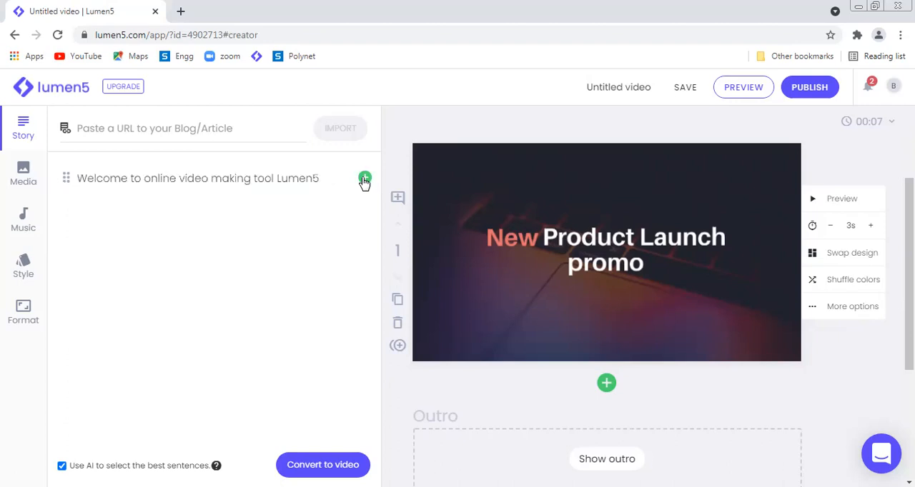
{"action": "left_click", "coordinate": [363, 181]}
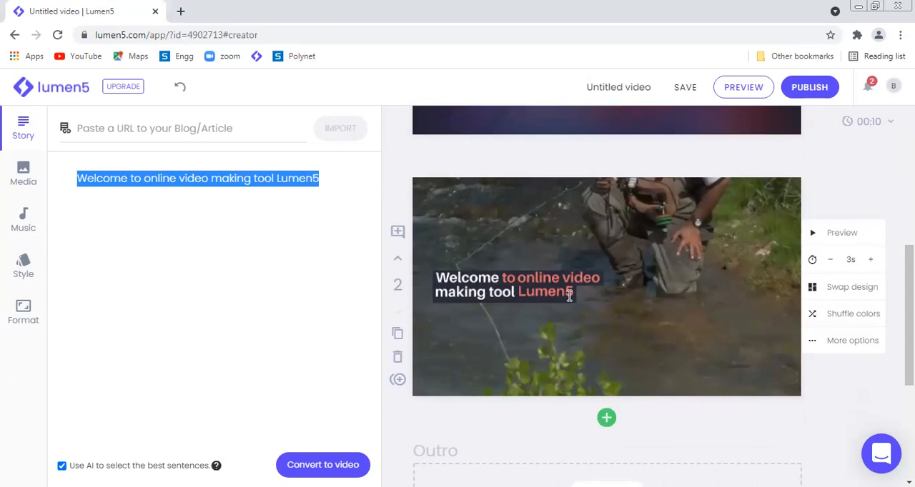
Step: Delete the "New Product Launch promo" scene from the start of the video
{"action": "scroll", "coordinate": [569, 295], "scroll_direction": "up", "scroll_amount": 2}
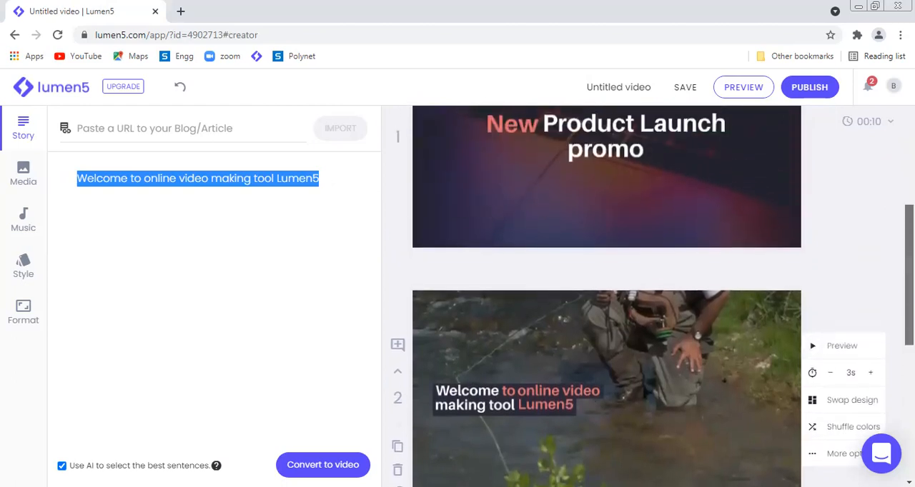
{"action": "scroll", "coordinate": [604, 274], "scroll_direction": "up", "scroll_amount": 1}
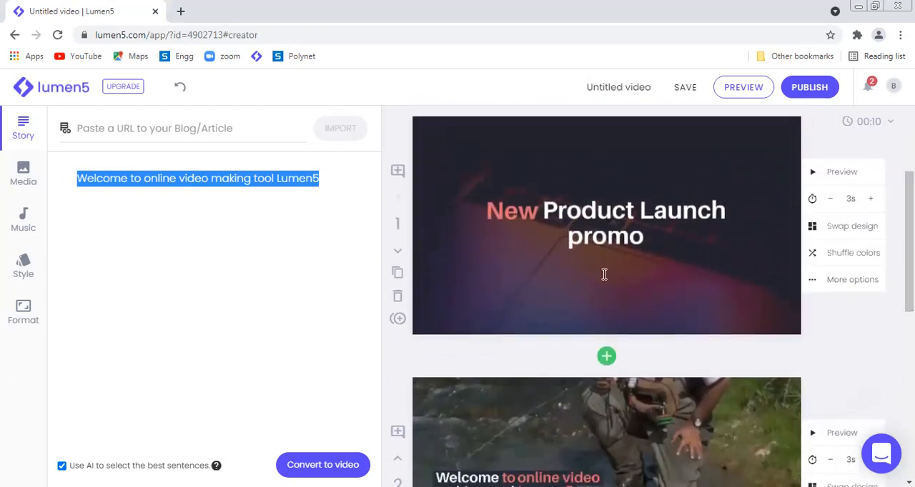
{"action": "left_click", "coordinate": [398, 296]}
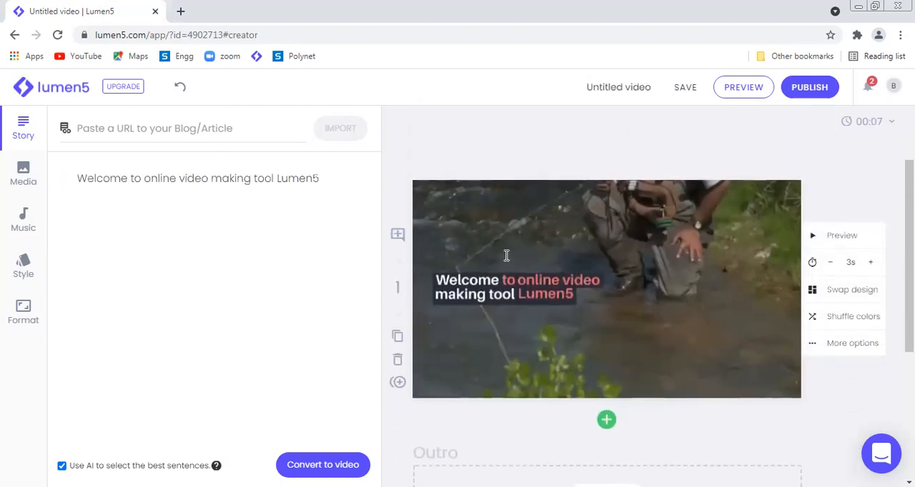
Step: Add a second story line reading "It has different media and resources for video making"
{"action": "left_click", "coordinate": [330, 180]}
{"action": "key", "text": "Return"}
{"action": "type", "text": "It has different medi"}
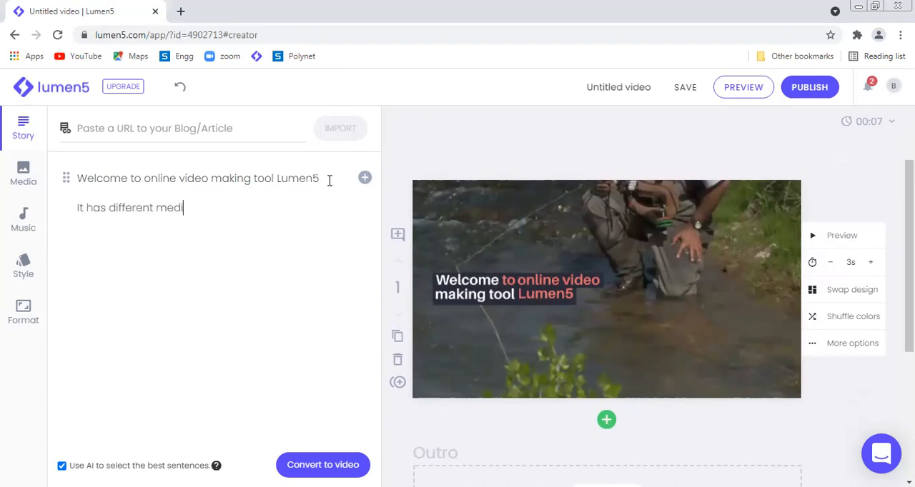
{"action": "type", "text": "a and resources for story"}
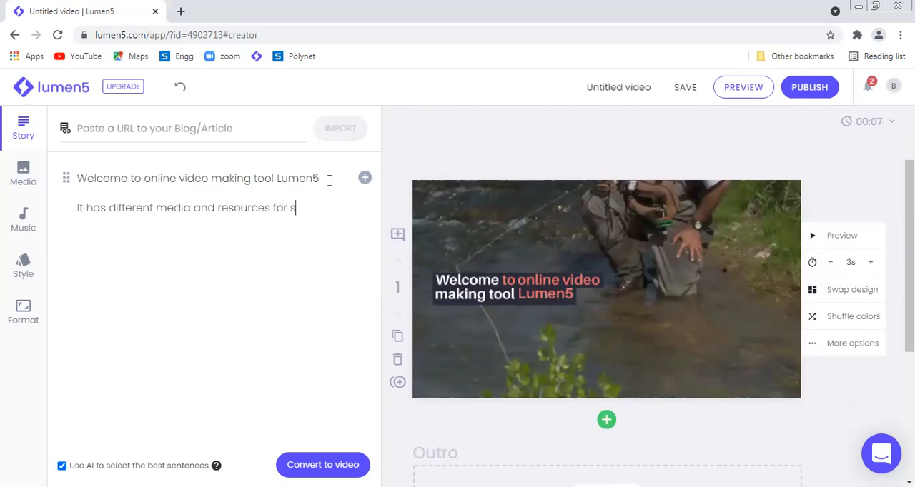
{"action": "key", "text": "BackSpace"}
{"action": "key", "text": "BackSpace"}
{"action": "key", "text": "BackSpace"}
{"action": "key", "text": "BackSpace"}
{"action": "key", "text": "BackSpace"}
{"action": "type", "text": "video making"}
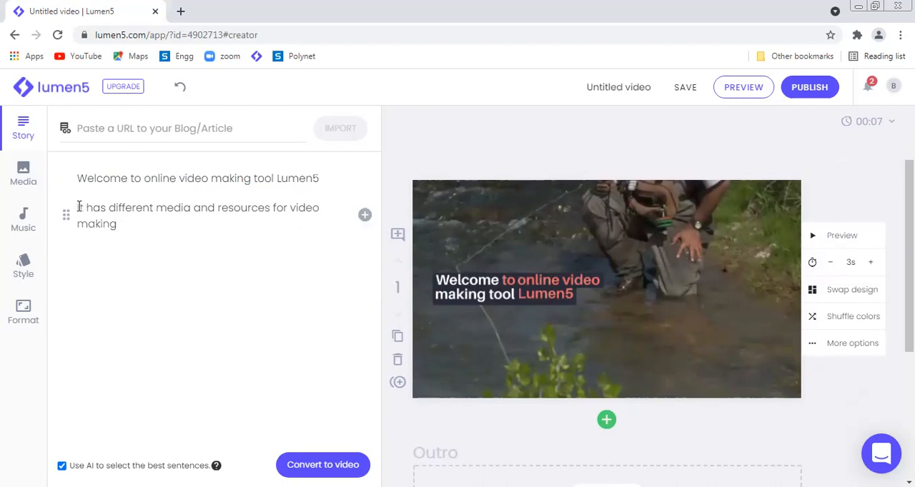
Step: Add the story line "It has different media and resources for video making" to the video as a new scene
{"action": "left_click_drag", "start_coordinate": [78, 207], "coordinate": [131, 226]}
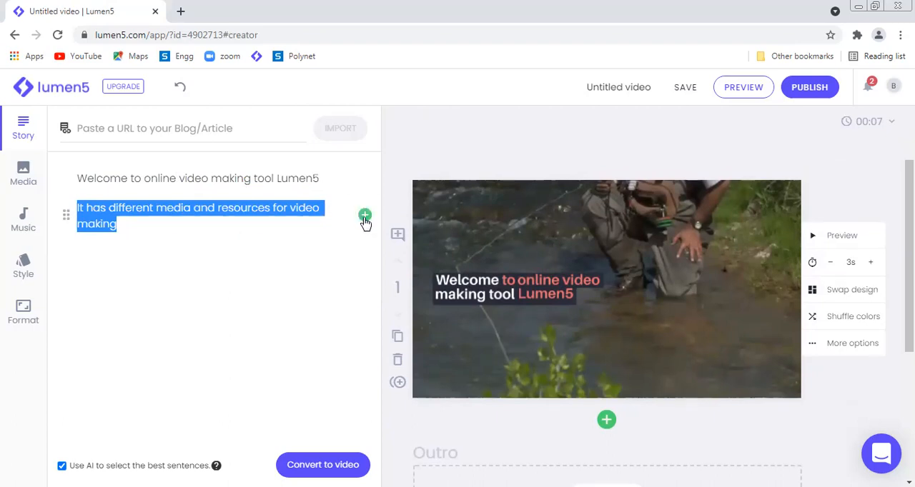
{"action": "left_click", "coordinate": [364, 217]}
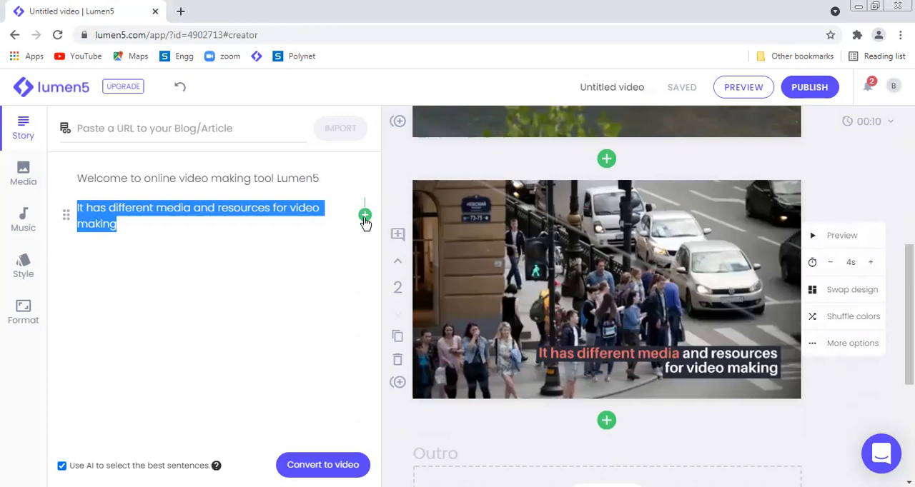
{"action": "mouse_move", "coordinate": [909, 315]}
{"action": "left_mouse_down"}
{"action": "mouse_move", "coordinate": [909, 322]}
{"action": "mouse_move", "coordinate": [909, 231]}
{"action": "mouse_move", "coordinate": [909, 308]}
{"action": "left_mouse_up"}
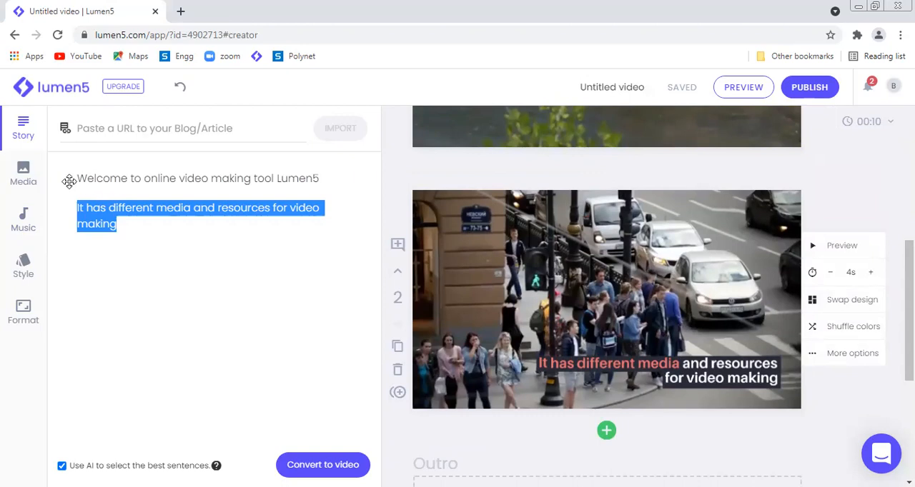
Step: Browse the stock media library, including its media type filters and search categories
{"action": "left_click", "coordinate": [25, 172]}
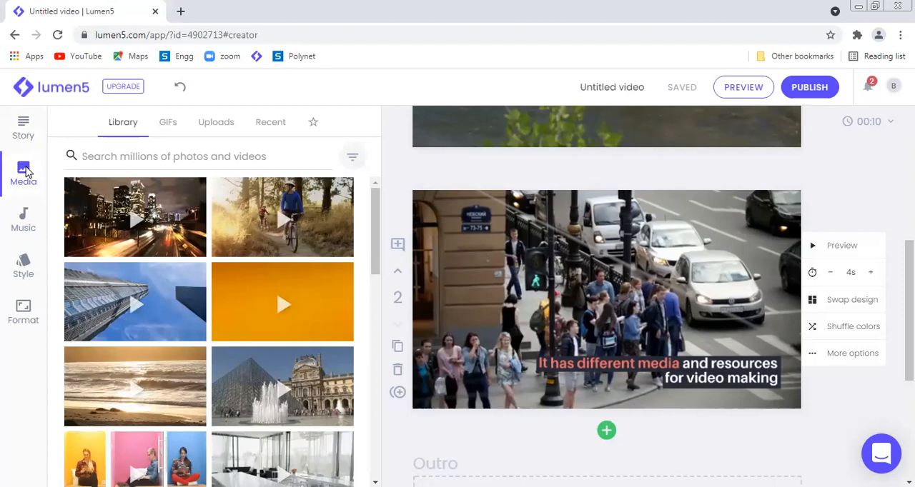
{"action": "left_click", "coordinate": [352, 159]}
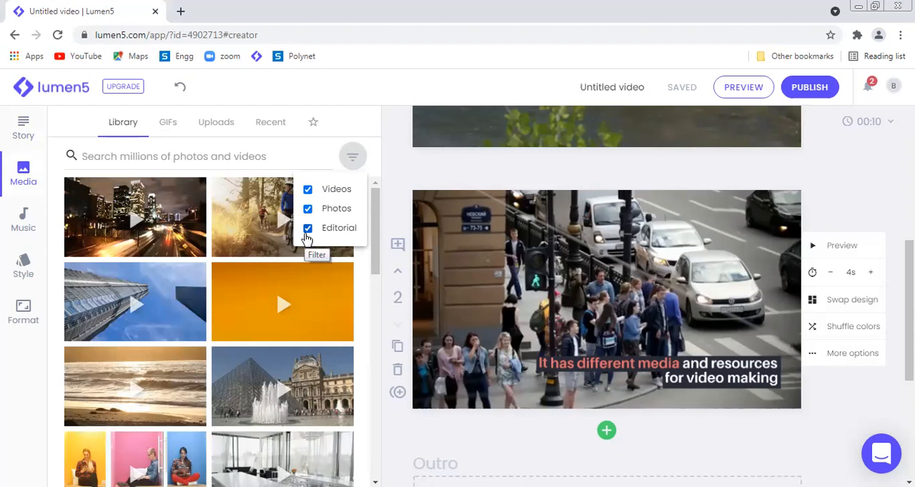
{"action": "left_click", "coordinate": [290, 150]}
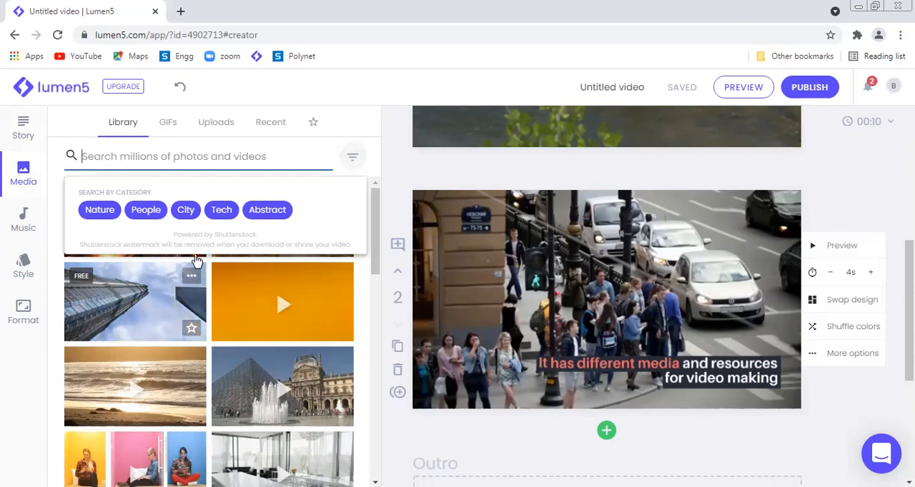
{"action": "left_click_drag", "start_coordinate": [377, 246], "coordinate": [372, 486]}
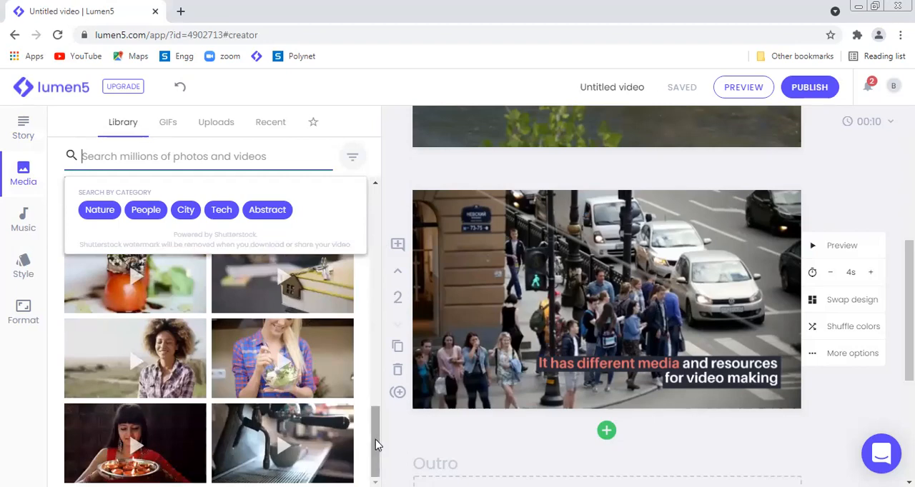
{"action": "left_click_drag", "start_coordinate": [377, 465], "coordinate": [381, 191]}
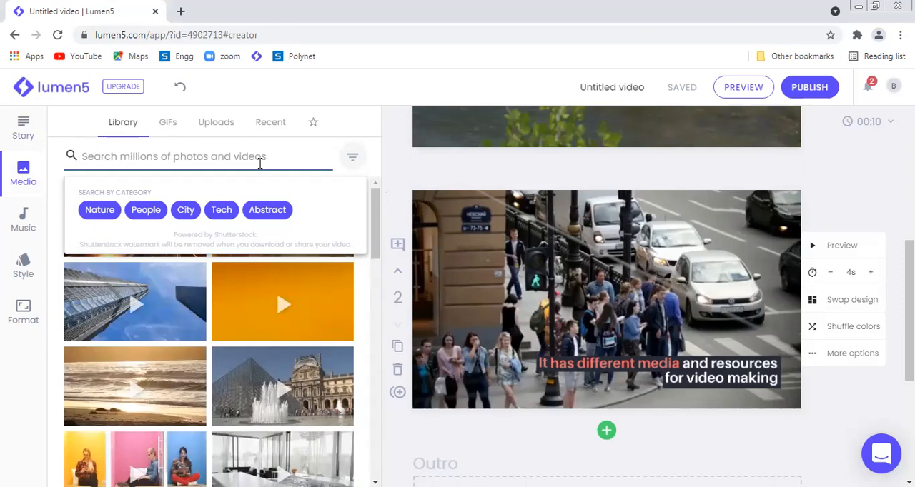
Step: Search the media library for "Inertia" and examine the resulting clips and the marketplace label on the inertia word cloud
{"action": "left_click", "coordinate": [260, 164]}
{"action": "type", "text": "Inertia"}
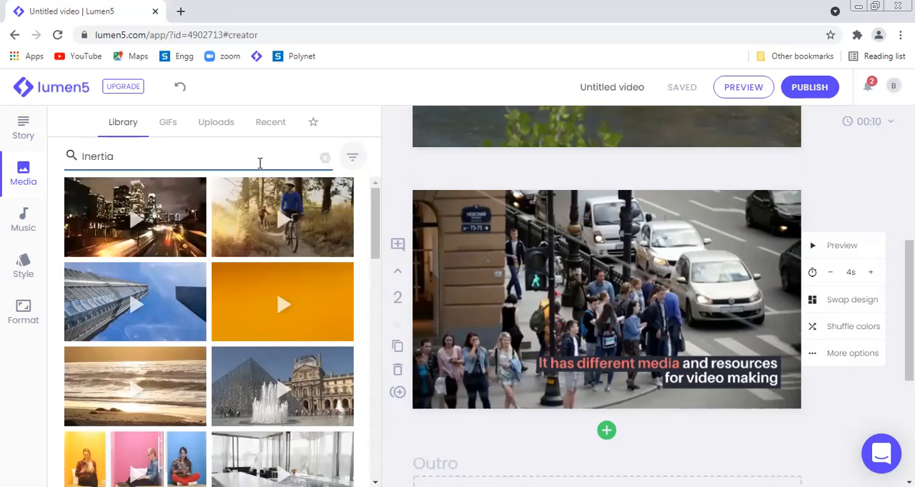
{"action": "key", "text": "Return"}
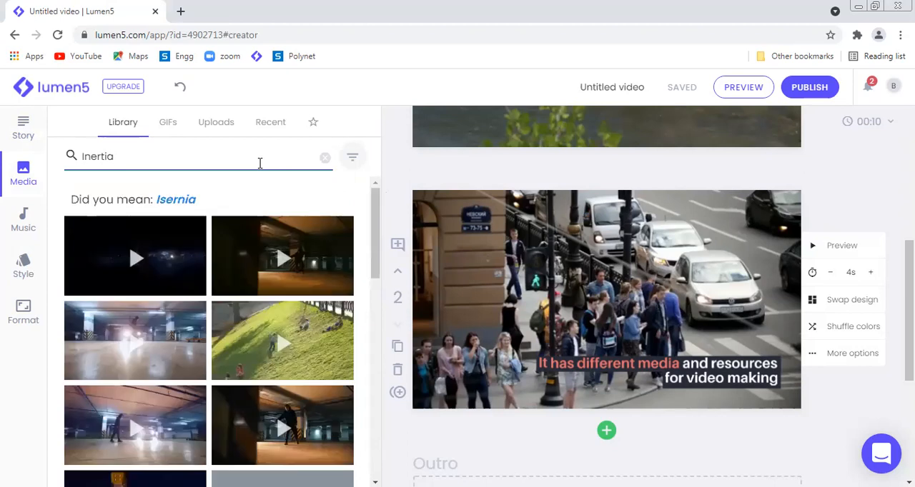
{"action": "mouse_move", "coordinate": [136, 257]}
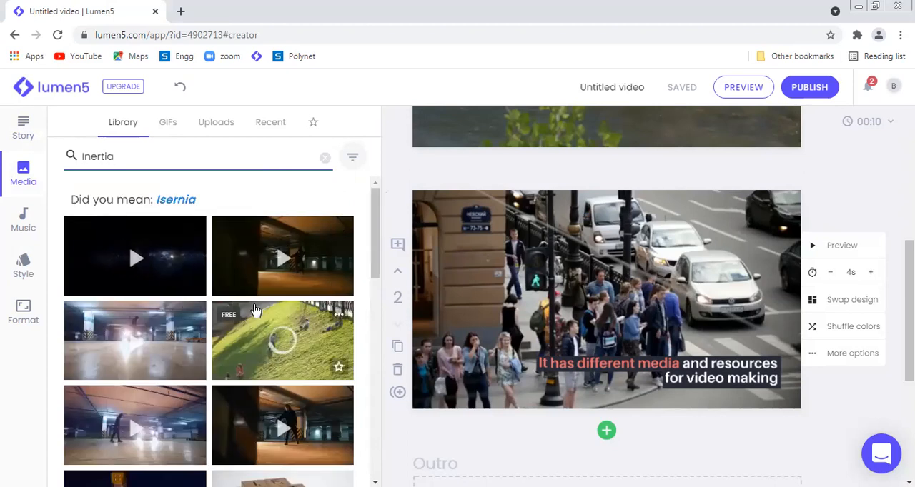
{"action": "left_click_drag", "start_coordinate": [374, 247], "coordinate": [362, 447]}
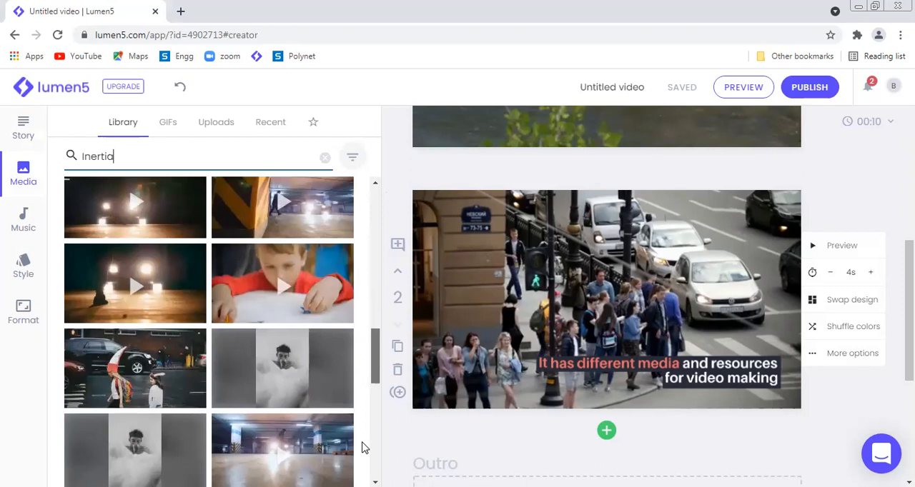
{"action": "scroll", "coordinate": [374, 351], "scroll_direction": "down", "scroll_amount": 3}
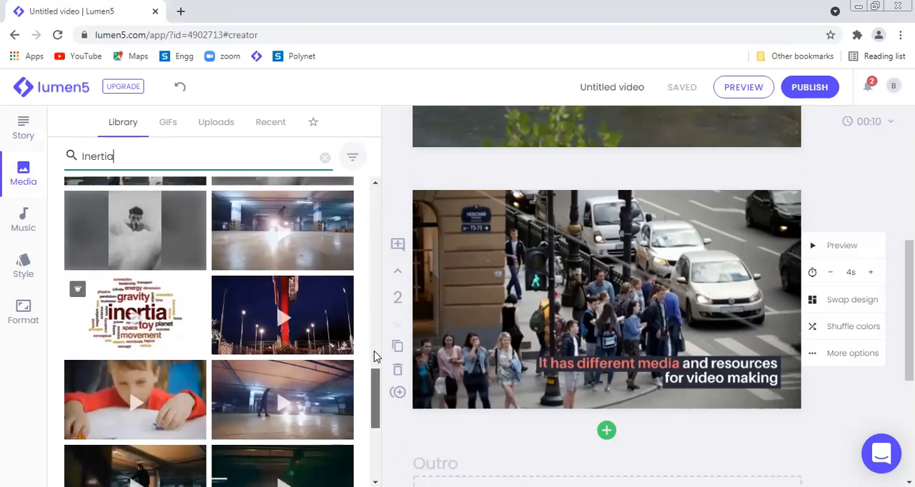
{"action": "mouse_move", "coordinate": [115, 320]}
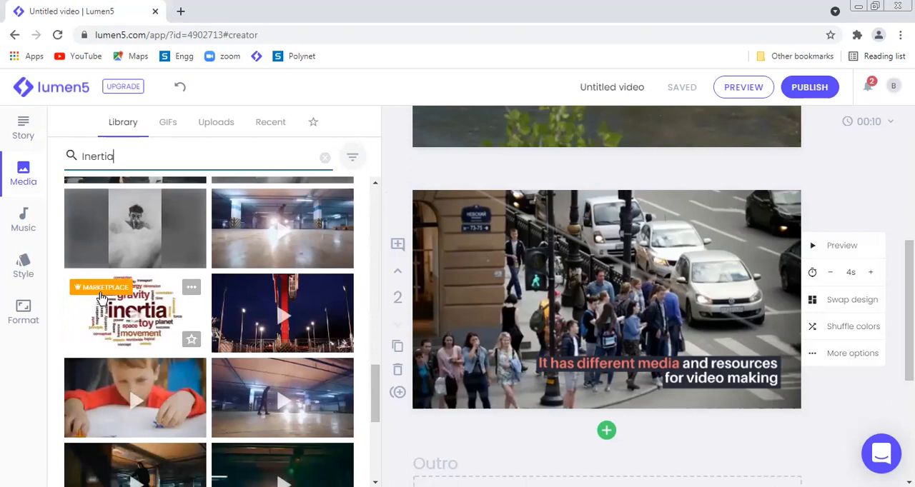
{"action": "mouse_move", "coordinate": [102, 298]}
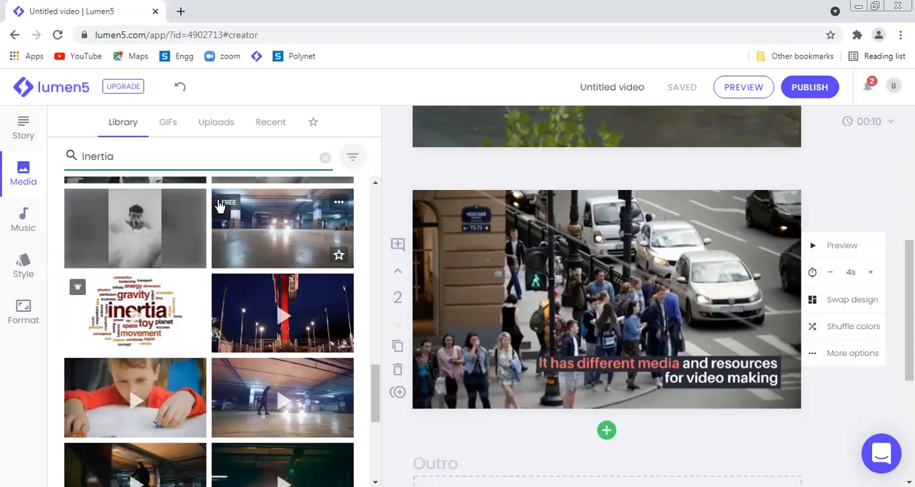
Step: Filter the "Inertia" results to photos only by excluding videos and editorial media, and examine the premium-labelled photo
{"action": "left_click", "coordinate": [353, 158]}
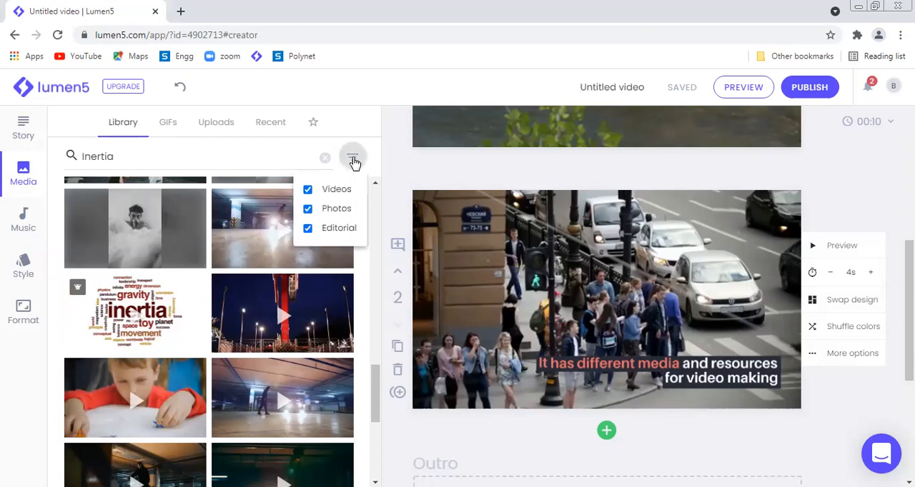
{"action": "left_click", "coordinate": [307, 190]}
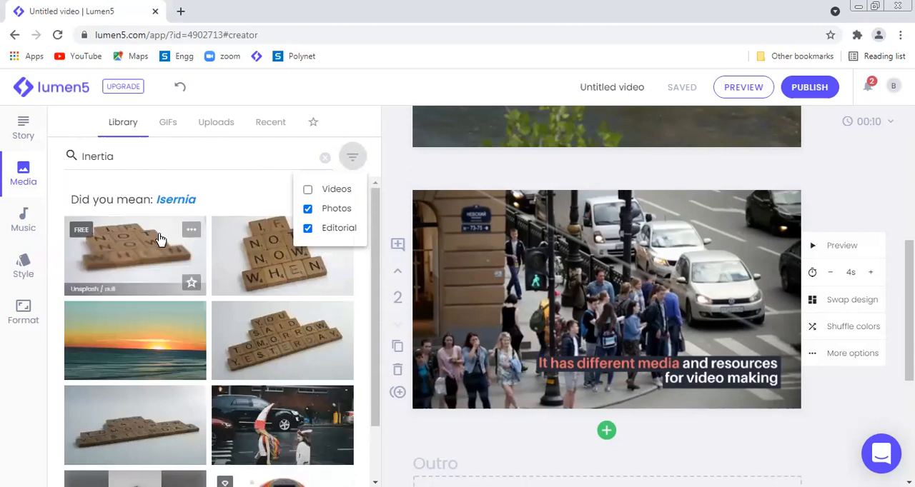
{"action": "left_click", "coordinate": [307, 229]}
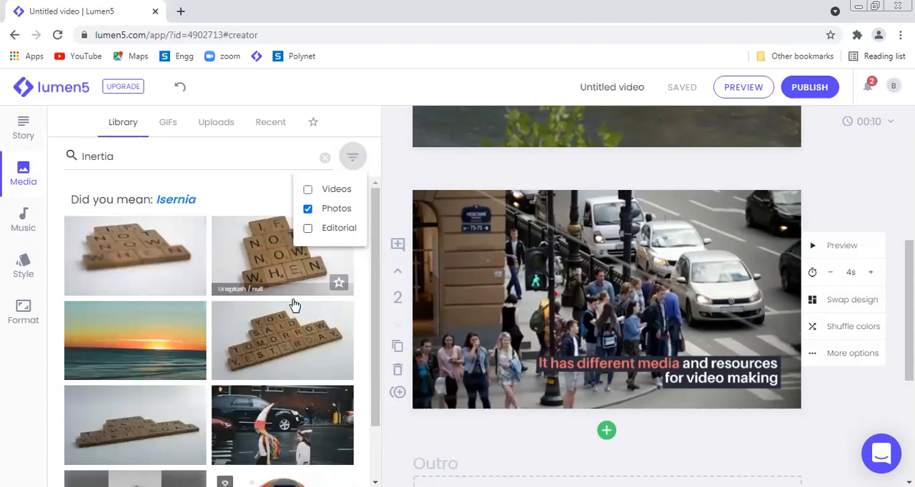
{"action": "left_click_drag", "start_coordinate": [380, 230], "coordinate": [377, 309]}
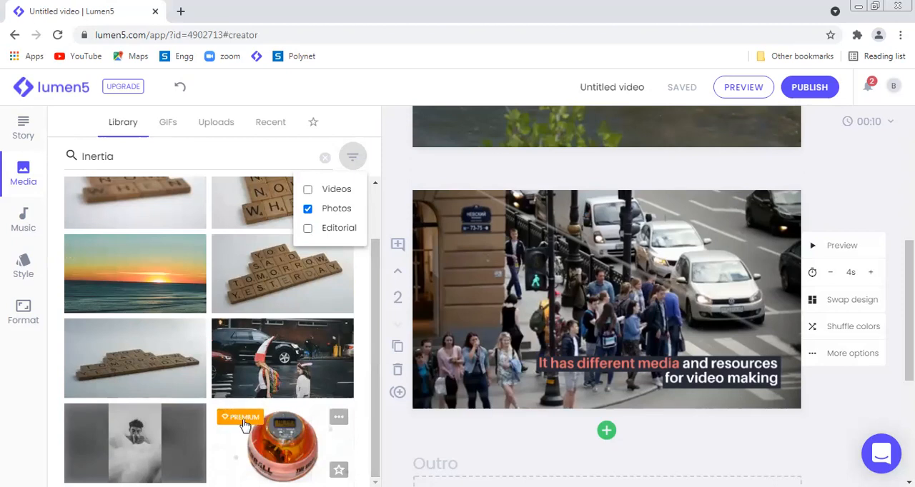
{"action": "mouse_move", "coordinate": [243, 422]}
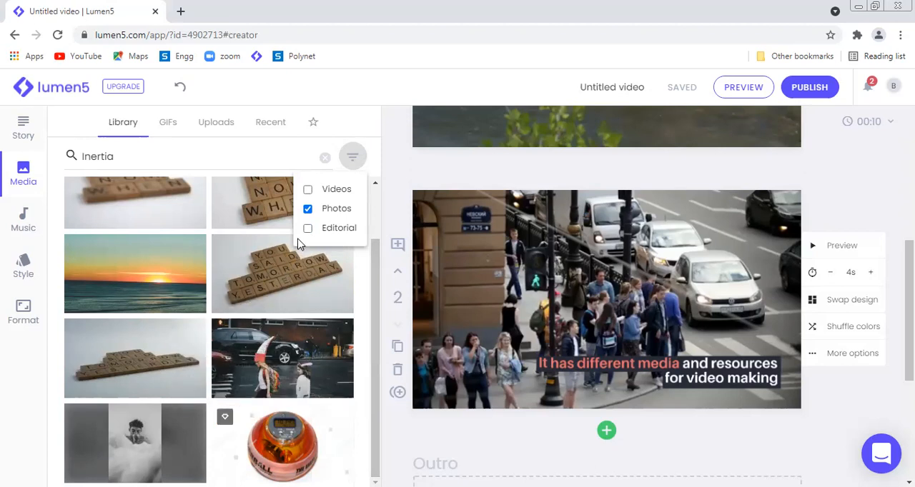
Step: Include videos and editorial media in the "Inertia" search results again
{"action": "left_click", "coordinate": [308, 190]}
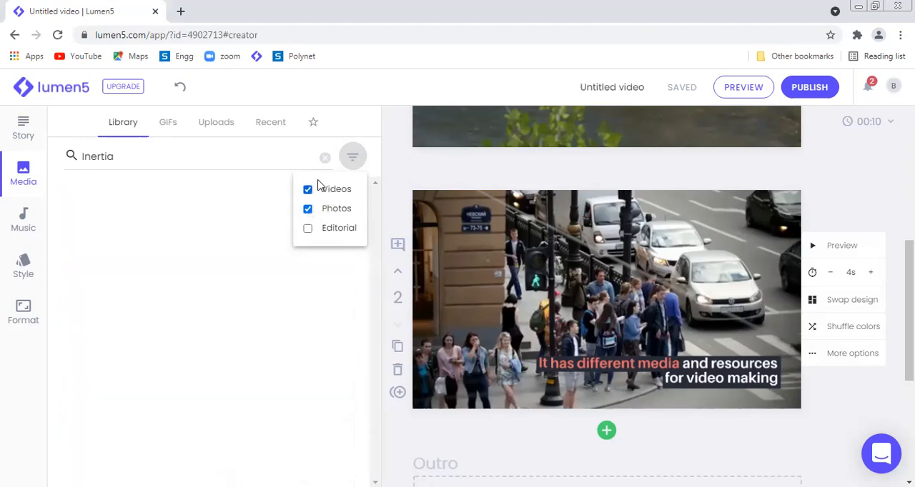
{"action": "left_click", "coordinate": [353, 171]}
{"action": "left_click", "coordinate": [354, 169]}
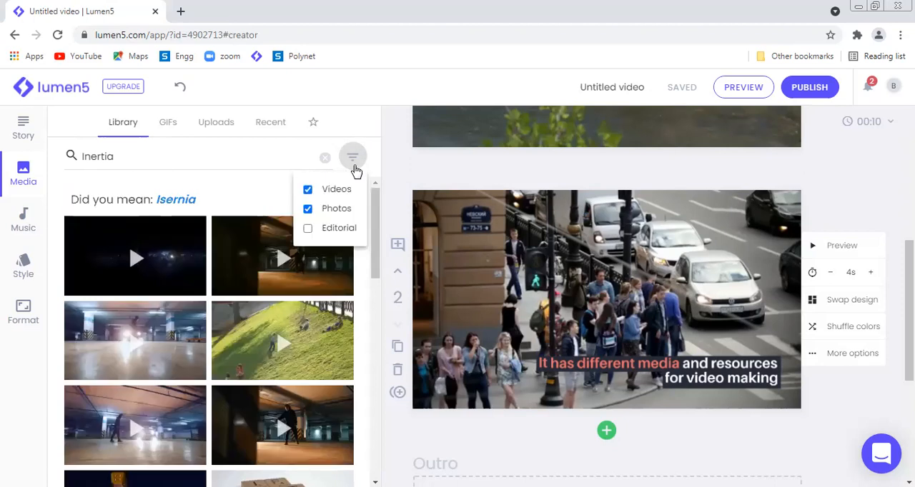
{"action": "left_click", "coordinate": [308, 229]}
Step: Show the available music tracks and review the first scene, its options and the voiceover recording option in the storyboard
{"action": "left_click", "coordinate": [24, 221]}
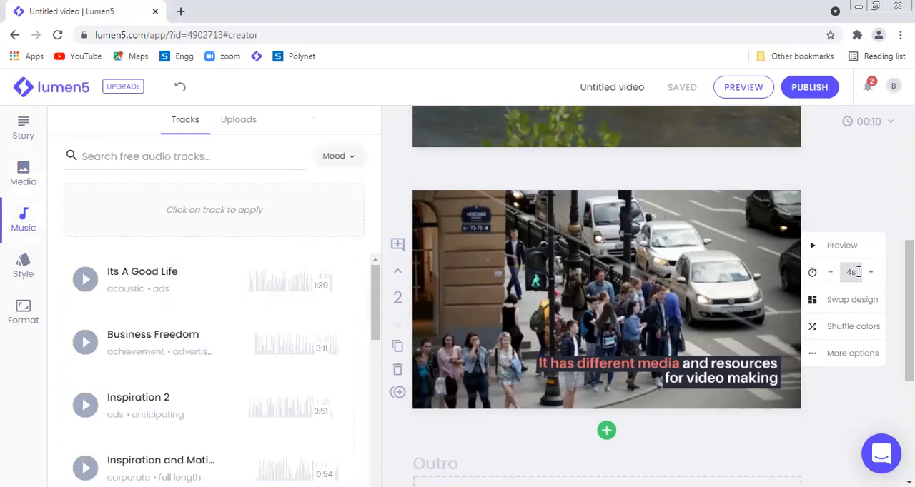
{"action": "scroll", "coordinate": [858, 272], "scroll_direction": "up", "scroll_amount": 3}
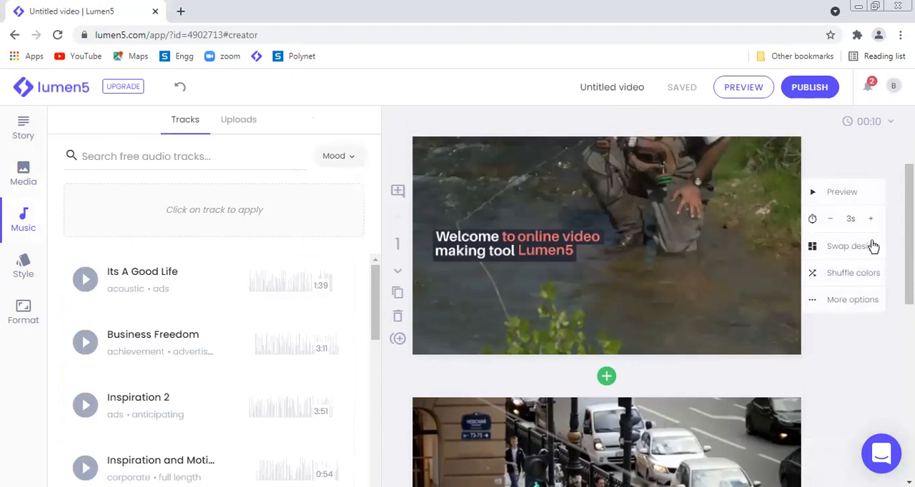
{"action": "scroll", "coordinate": [643, 300], "scroll_direction": "up", "scroll_amount": 3}
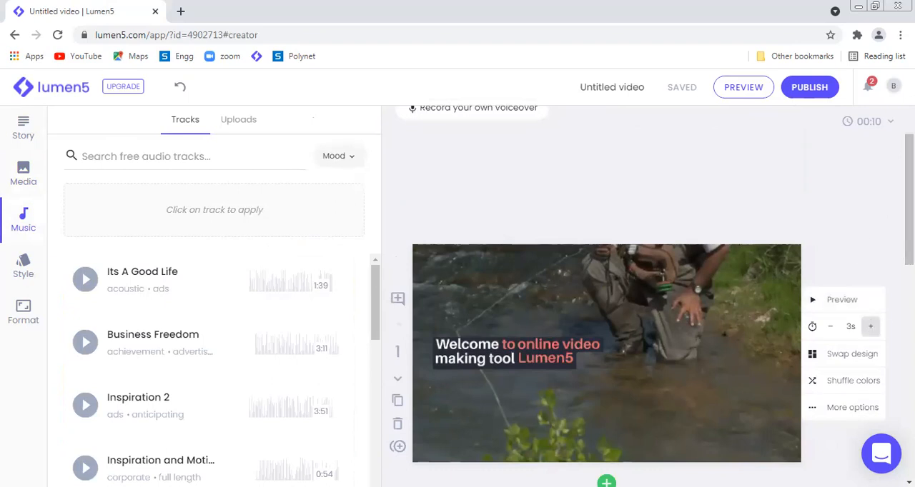
{"action": "scroll", "coordinate": [651, 296], "scroll_direction": "up", "scroll_amount": 1}
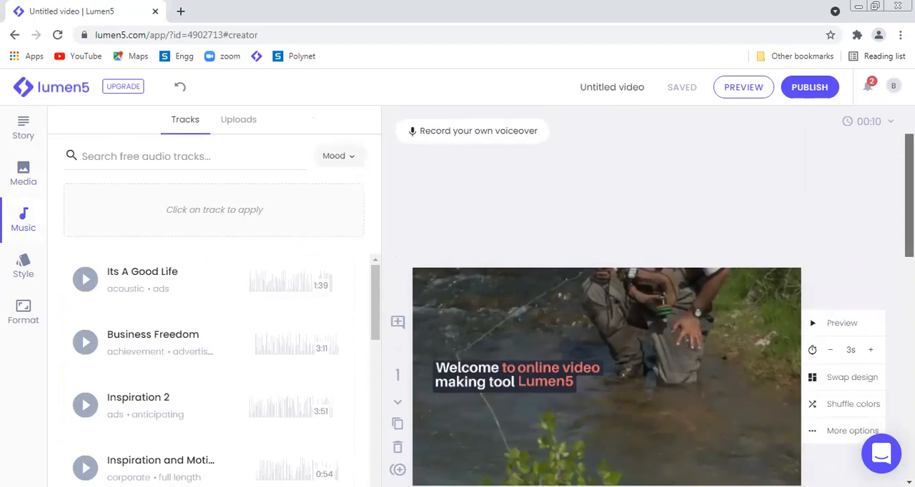
{"action": "scroll", "coordinate": [637, 298], "scroll_direction": "down", "scroll_amount": 1}
{"action": "scroll", "coordinate": [637, 295], "scroll_direction": "up", "scroll_amount": 1}
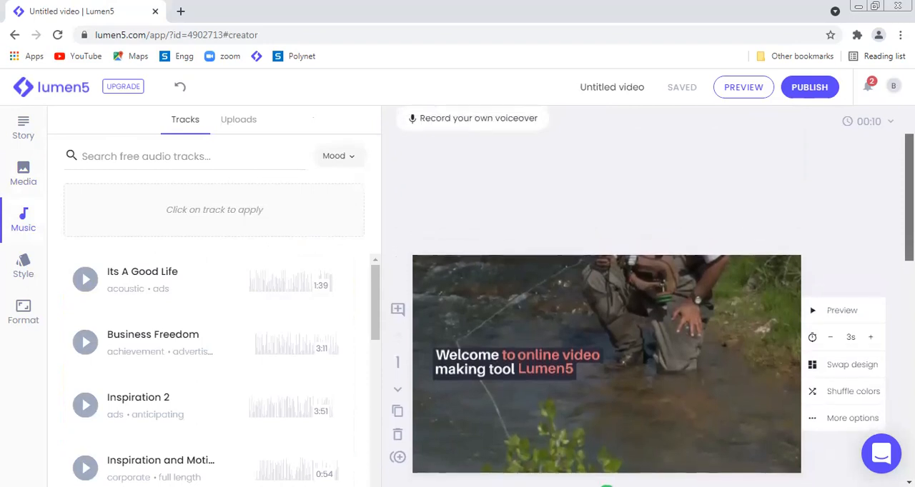
{"action": "scroll", "coordinate": [607, 357], "scroll_direction": "down", "scroll_amount": 1}
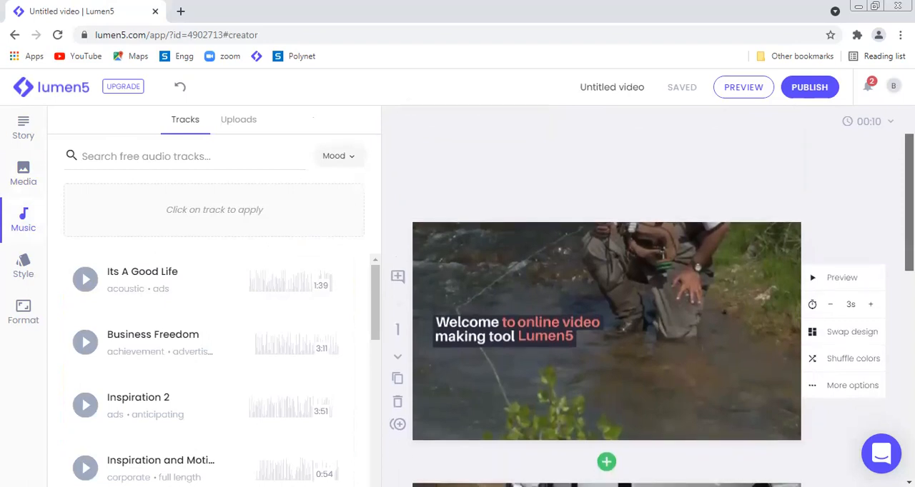
{"action": "scroll", "coordinate": [607, 357], "scroll_direction": "up", "scroll_amount": 1}
{"action": "left_click_drag", "start_coordinate": [909, 197], "coordinate": [909, 195]}
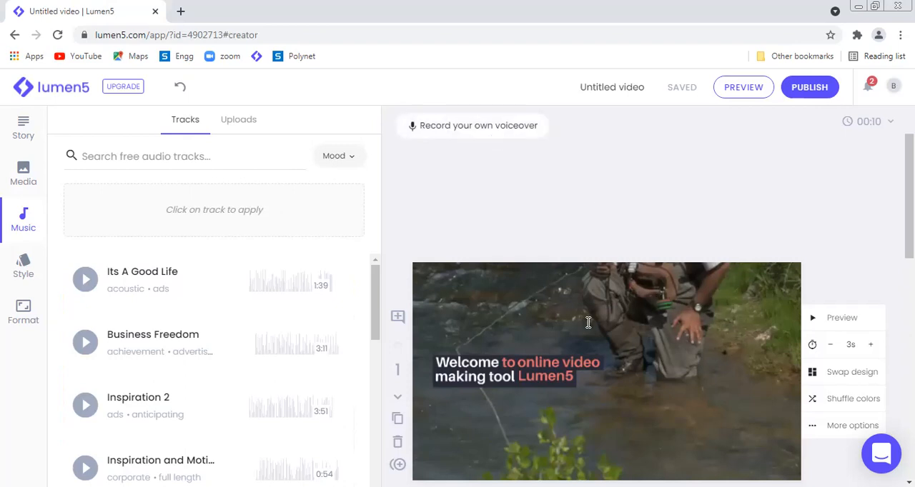
{"action": "scroll", "coordinate": [848, 266], "scroll_direction": "down", "scroll_amount": 1}
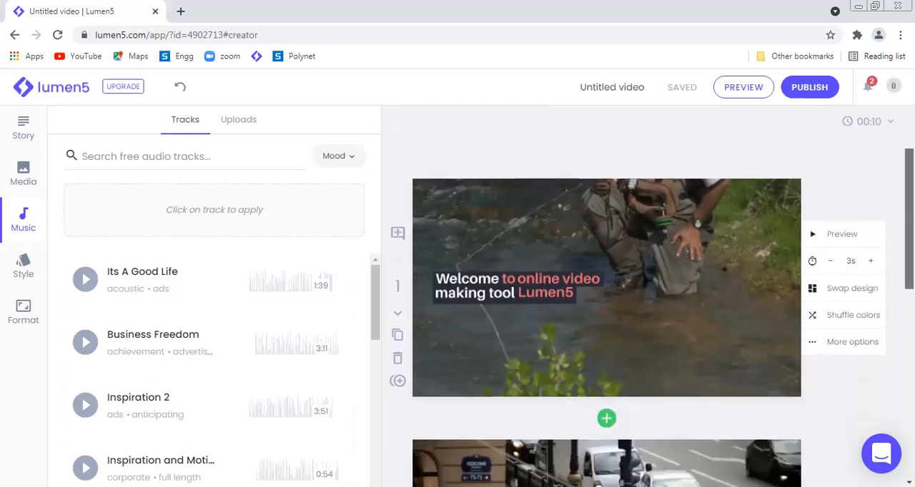
{"action": "left_click_drag", "start_coordinate": [909, 227], "coordinate": [909, 219]}
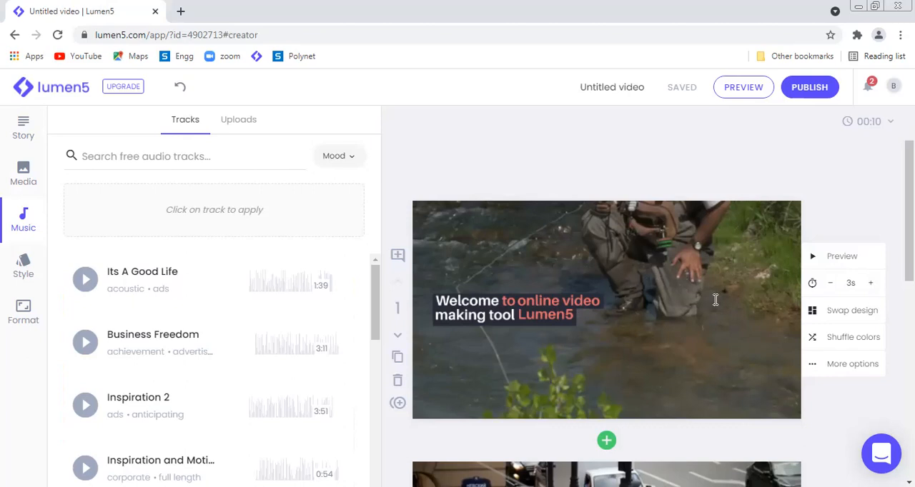
Step: Set the duration of the first scene, "Welcome to online video making tool Lumen5", to 6 s
{"action": "left_click", "coordinate": [872, 283]}
{"action": "left_click", "coordinate": [872, 284]}
{"action": "left_click", "coordinate": [872, 283]}
{"action": "left_click", "coordinate": [872, 284]}
{"action": "left_click", "coordinate": [872, 284]}
{"action": "left_click", "coordinate": [832, 284]}
{"action": "left_click", "coordinate": [831, 283]}
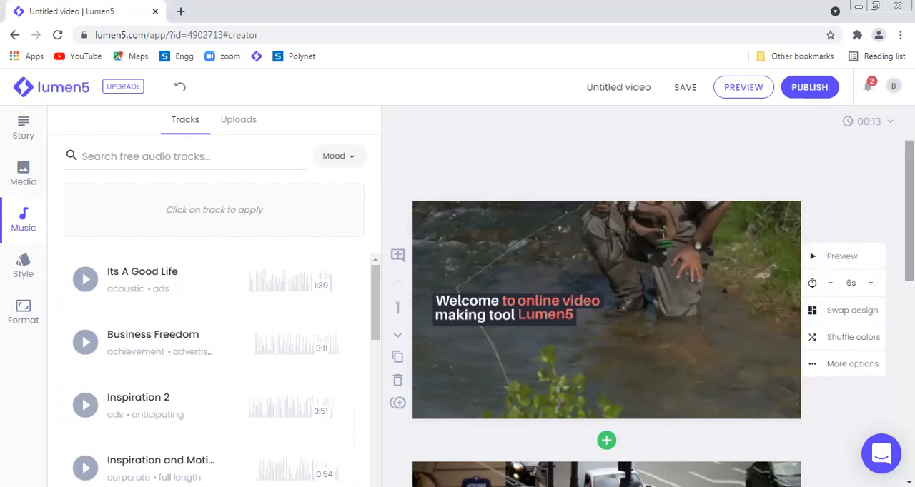
{"action": "scroll", "coordinate": [606, 343], "scroll_direction": "up", "scroll_amount": 1}
{"action": "scroll", "coordinate": [568, 280], "scroll_direction": "down", "scroll_amount": 1}
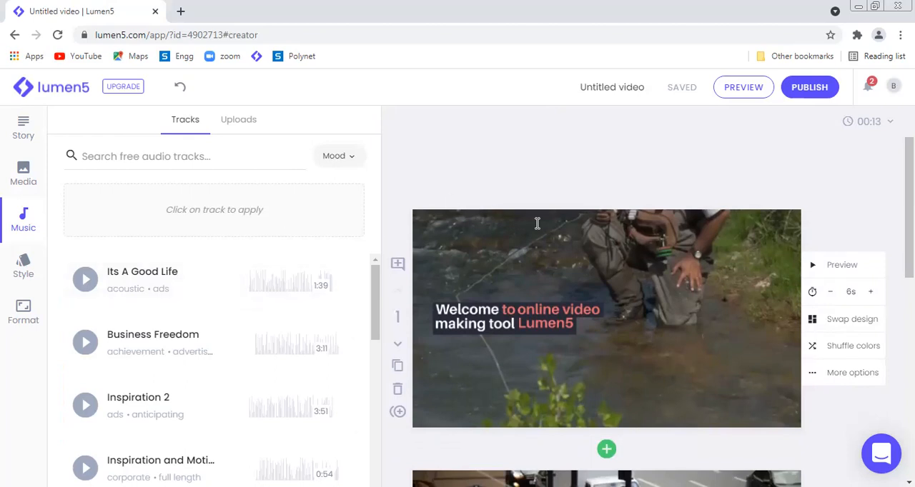
{"action": "scroll", "coordinate": [908, 200], "scroll_direction": "up", "scroll_amount": 1}
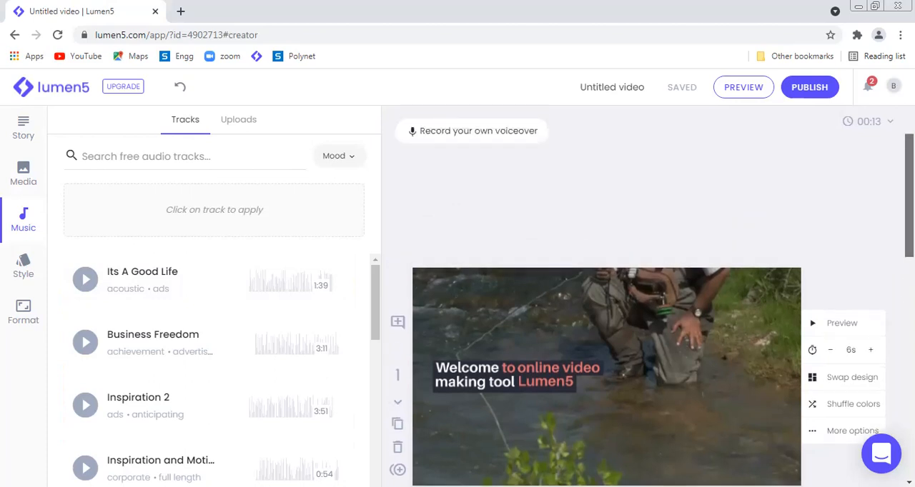
{"action": "scroll", "coordinate": [636, 297], "scroll_direction": "down", "scroll_amount": 1}
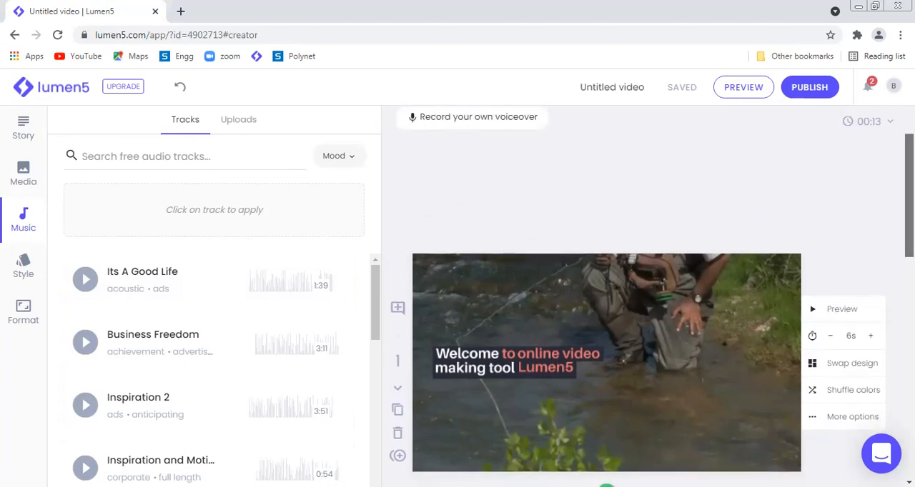
Step: Apply the track "Its A Good Life" as the video's background music and preview the first scene
{"action": "scroll", "coordinate": [606, 322], "scroll_direction": "down", "scroll_amount": 1}
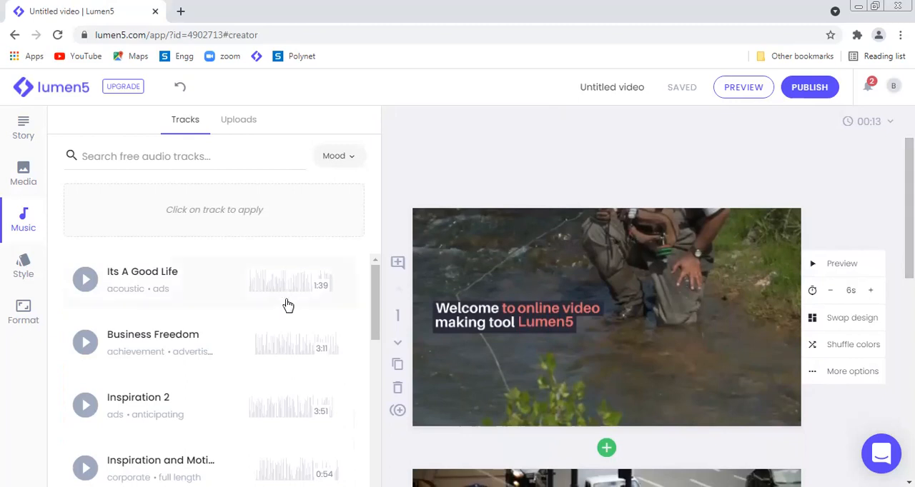
{"action": "left_click", "coordinate": [204, 278]}
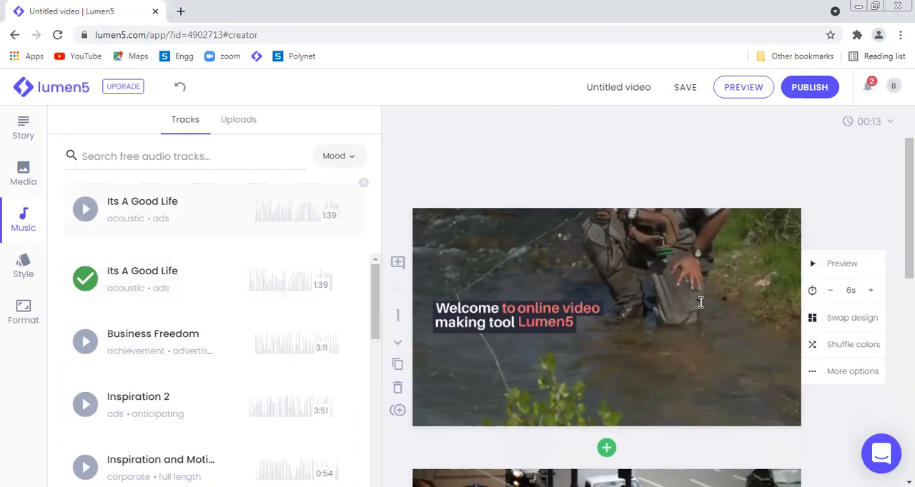
{"action": "left_click", "coordinate": [848, 274]}
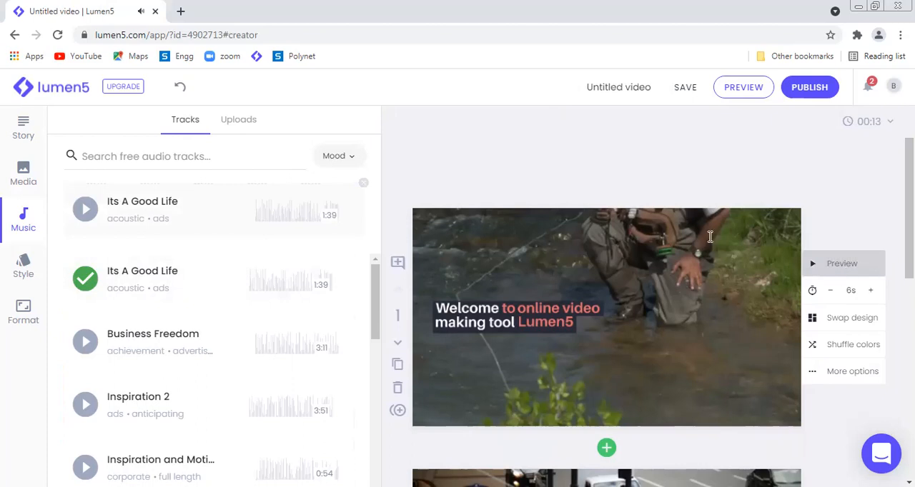
Step: Show the mood categories for filtering music tracks, and examine the watermark option in the video's style settings
{"action": "left_click_drag", "start_coordinate": [377, 290], "coordinate": [378, 214]}
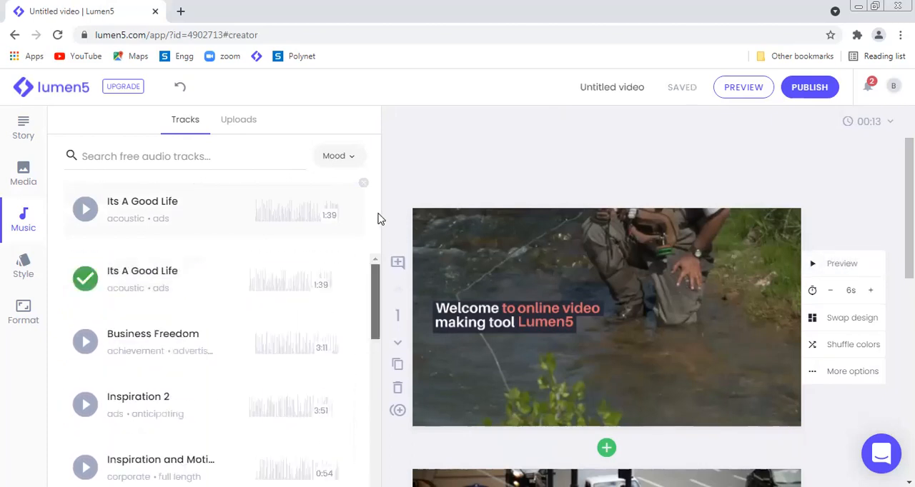
{"action": "left_click", "coordinate": [355, 159]}
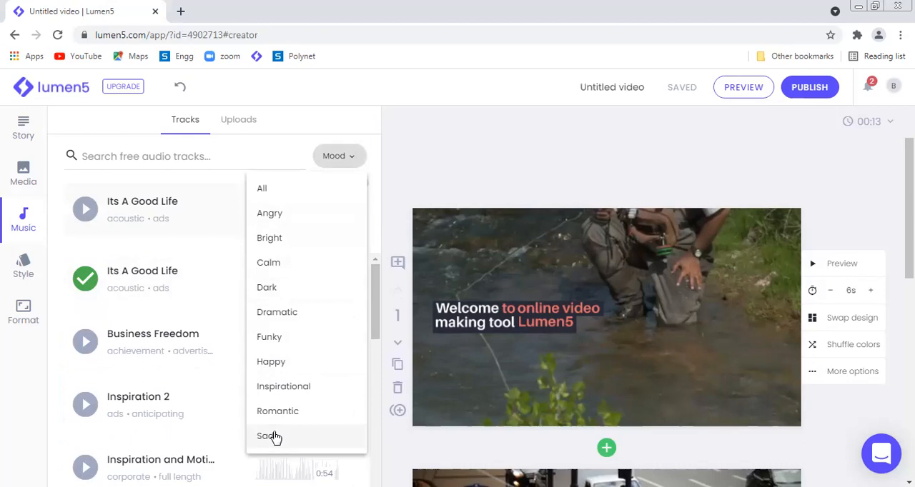
{"action": "left_click", "coordinate": [35, 278]}
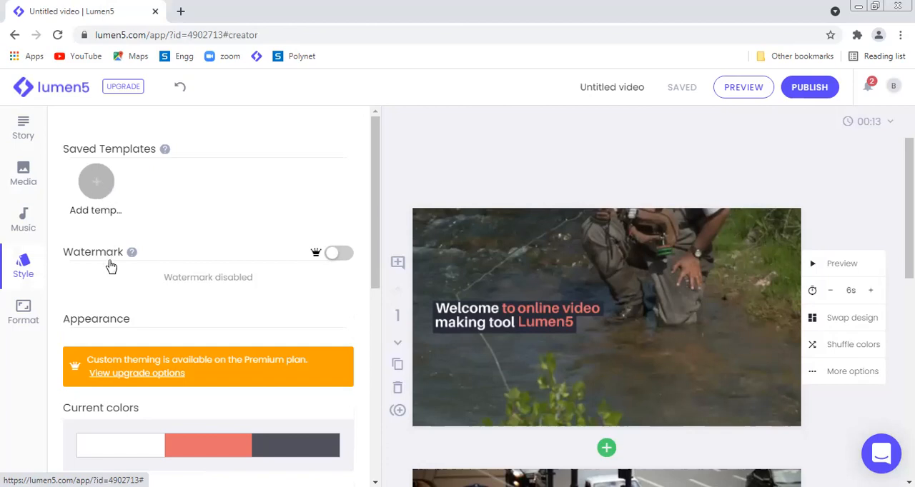
{"action": "mouse_move", "coordinate": [128, 253]}
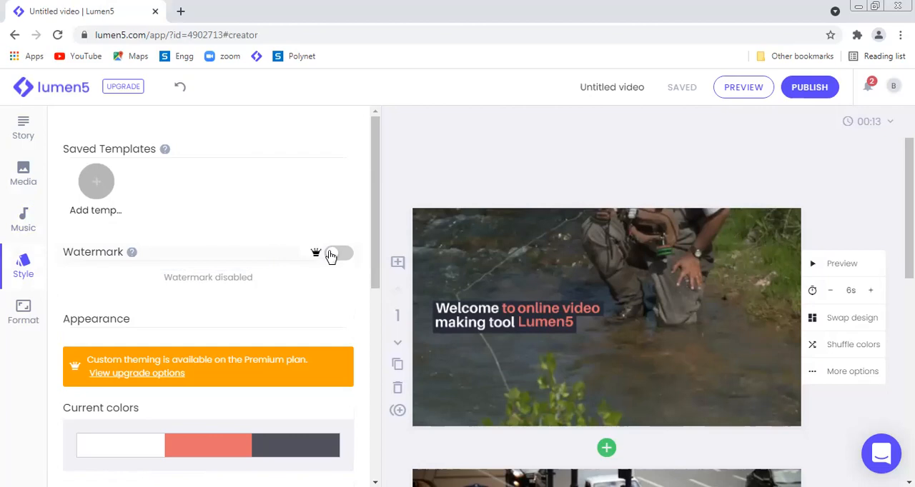
Step: Try the Astronaut and Subterranean color palettes, and apply the Bayleaf palette to the video
{"action": "left_click_drag", "start_coordinate": [376, 255], "coordinate": [379, 331]}
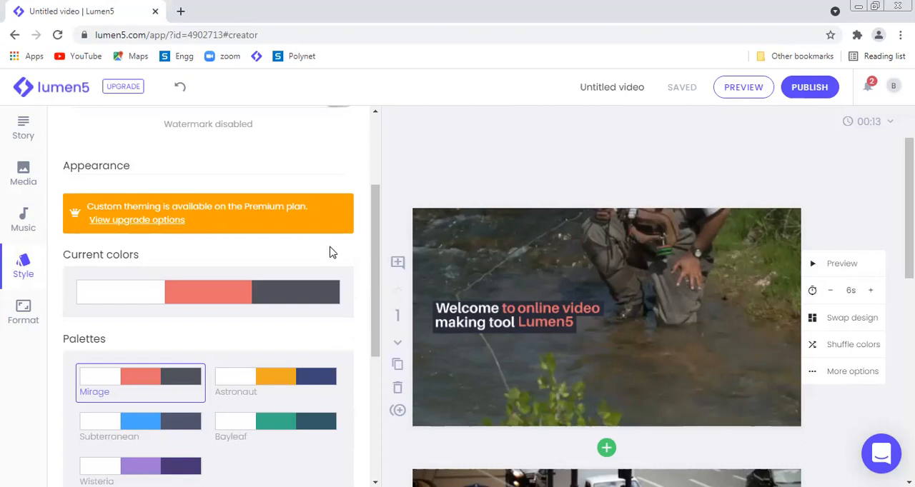
{"action": "left_click_drag", "start_coordinate": [373, 274], "coordinate": [380, 341]}
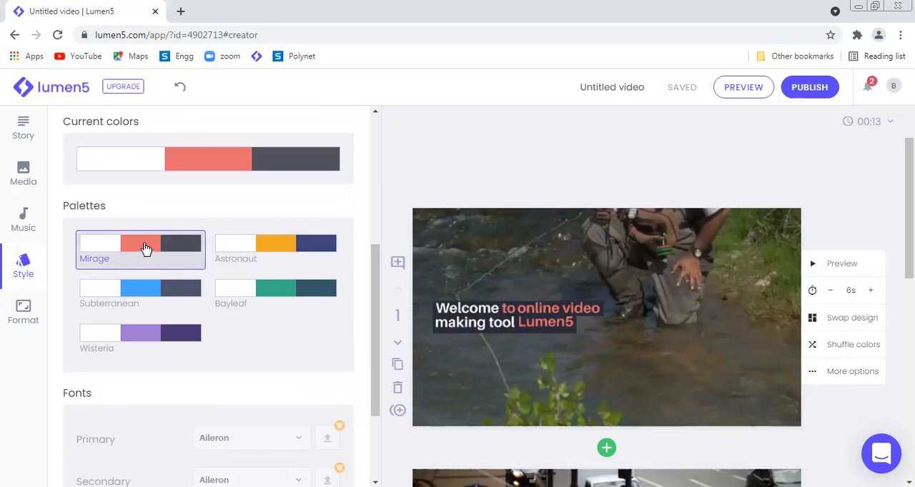
{"action": "left_click", "coordinate": [273, 252]}
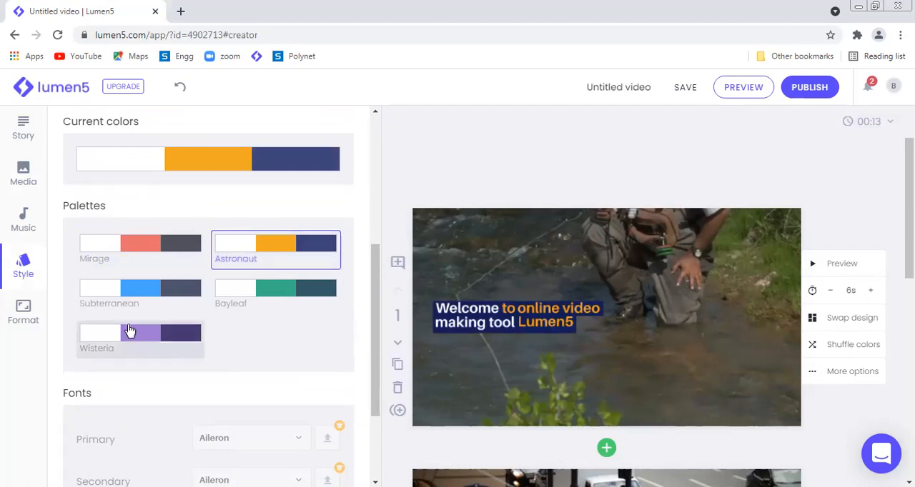
{"action": "left_click", "coordinate": [151, 290]}
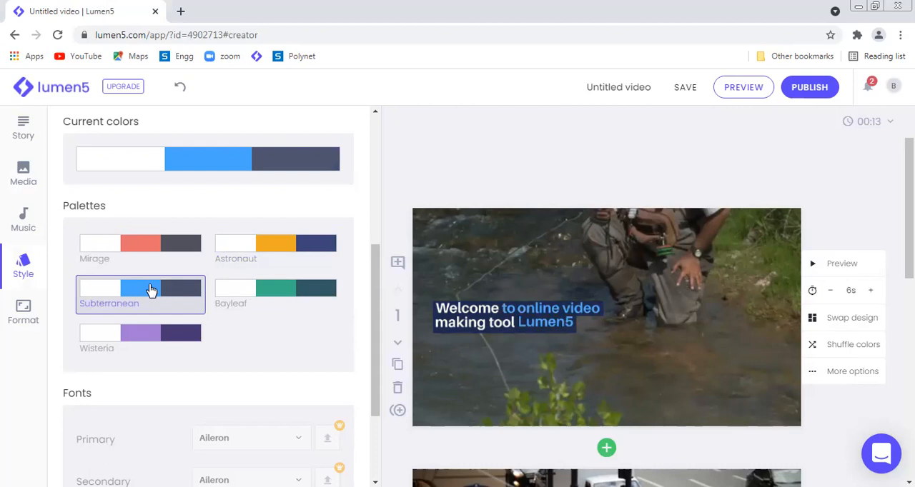
{"action": "left_click", "coordinate": [285, 303]}
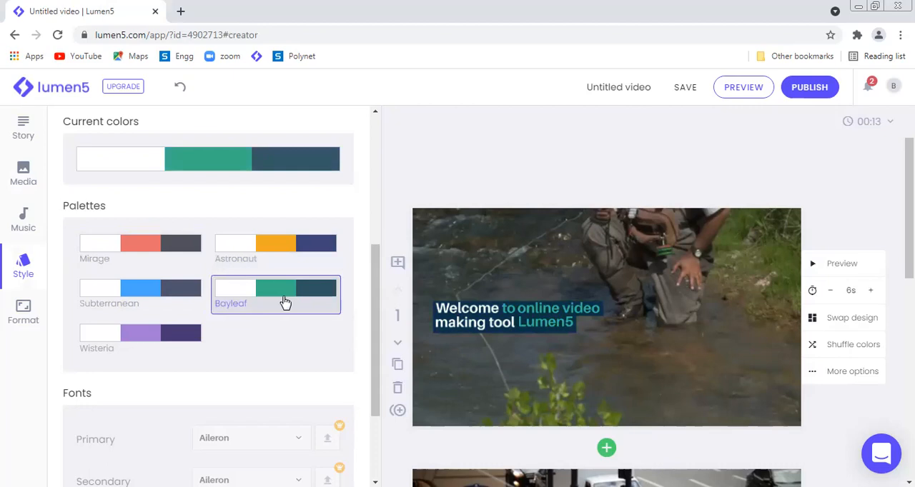
{"action": "left_click_drag", "start_coordinate": [374, 300], "coordinate": [376, 357]}
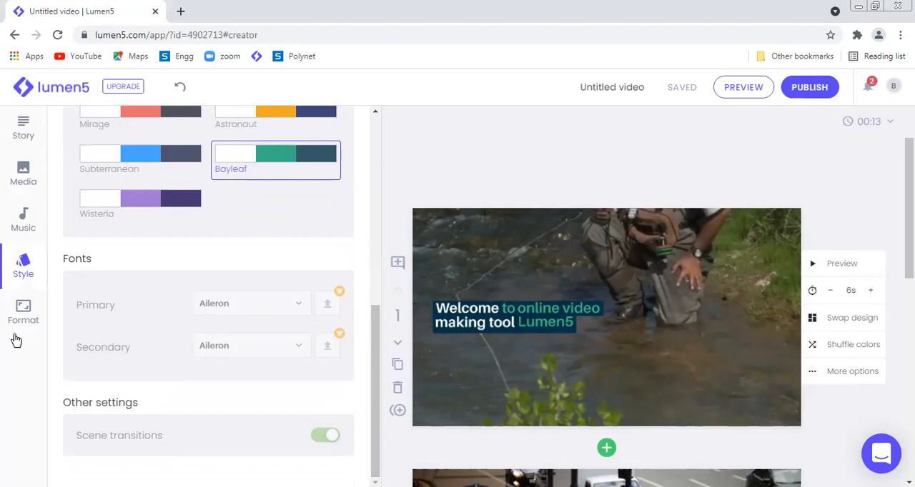
Step: Examine the available video resolution options in the format settings without changing the resolution
{"action": "left_click", "coordinate": [23, 315]}
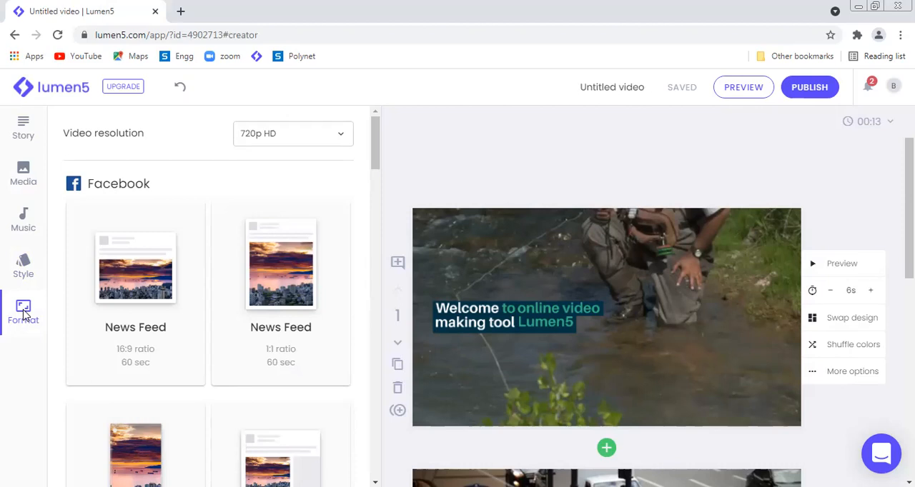
{"action": "left_click", "coordinate": [340, 139]}
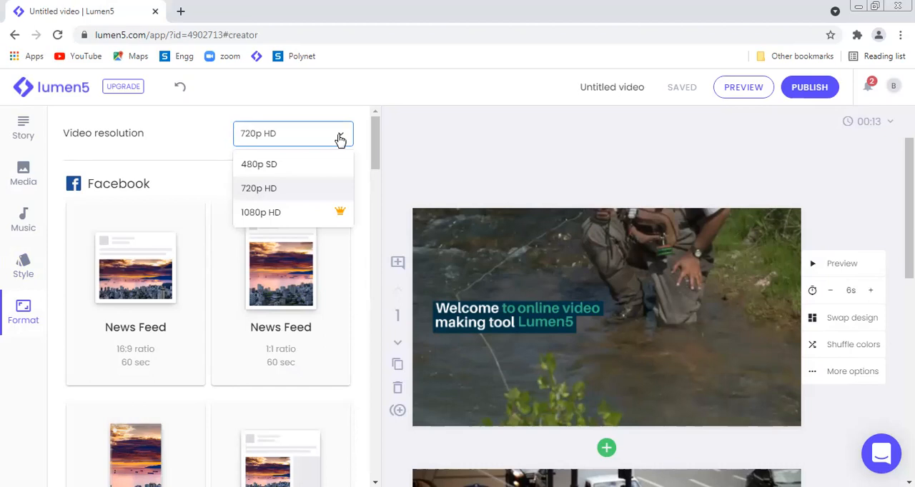
{"action": "left_click", "coordinate": [51, 404]}
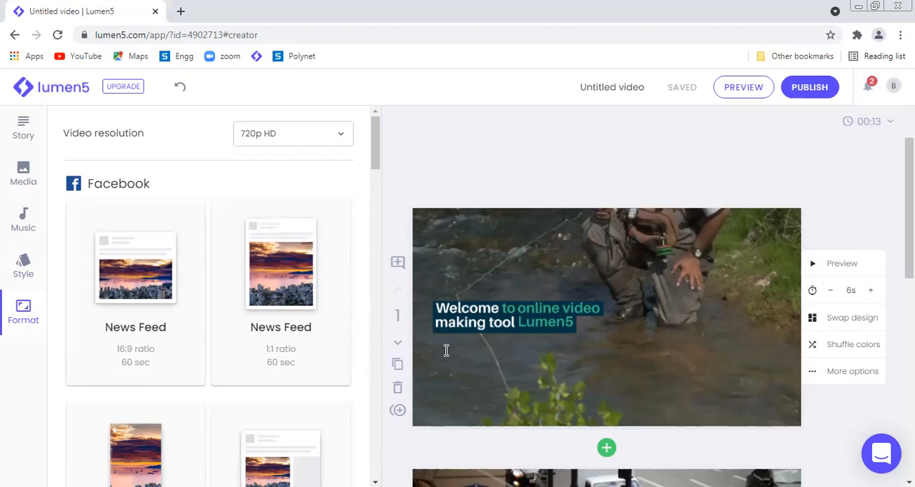
Step: Set the video format to YouTube Landscape with a 16:9 ratio and preview the first scene
{"action": "mouse_move", "coordinate": [374, 162]}
{"action": "left_mouse_down"}
{"action": "mouse_move", "coordinate": [371, 417]}
{"action": "mouse_move", "coordinate": [382, 165]}
{"action": "left_mouse_up"}
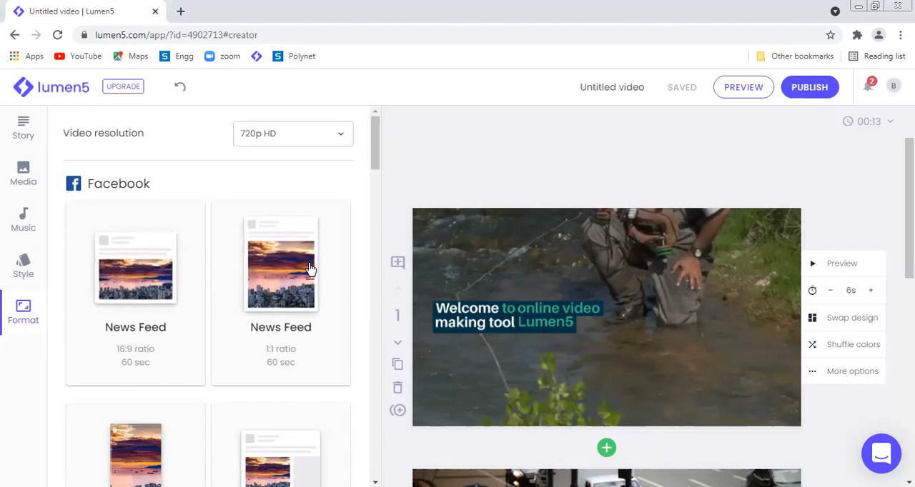
{"action": "scroll", "coordinate": [378, 173], "scroll_direction": "down", "scroll_amount": 2}
{"action": "left_click_drag", "start_coordinate": [377, 177], "coordinate": [379, 233]}
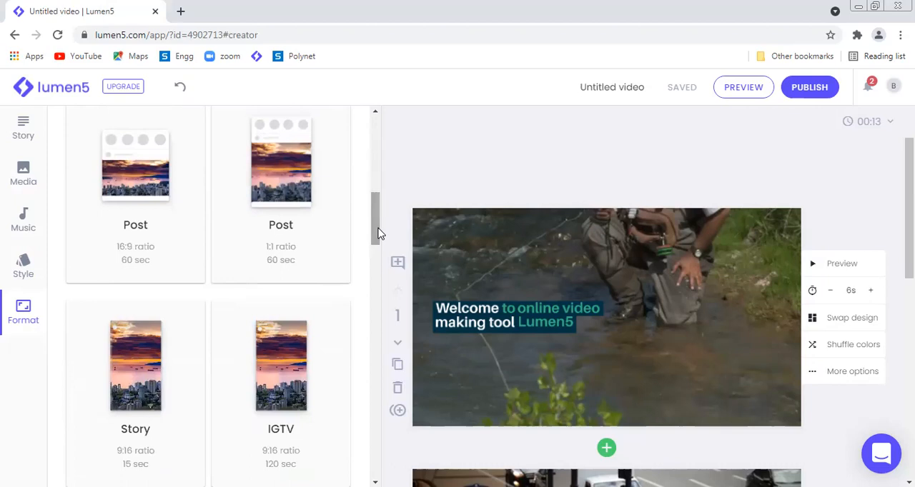
{"action": "left_click_drag", "start_coordinate": [378, 243], "coordinate": [377, 348]}
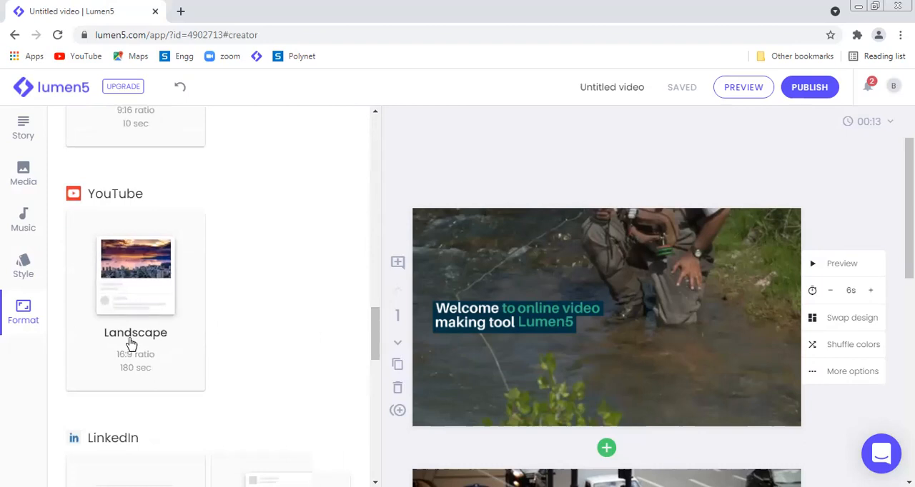
{"action": "left_click", "coordinate": [135, 270]}
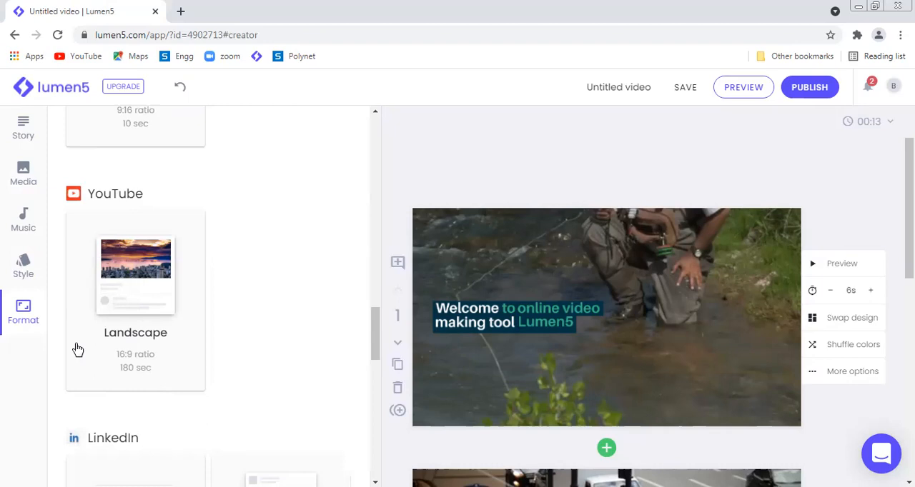
{"action": "mouse_move", "coordinate": [374, 333]}
{"action": "left_mouse_down"}
{"action": "mouse_move", "coordinate": [378, 364]}
{"action": "mouse_move", "coordinate": [379, 319]}
{"action": "left_mouse_up"}
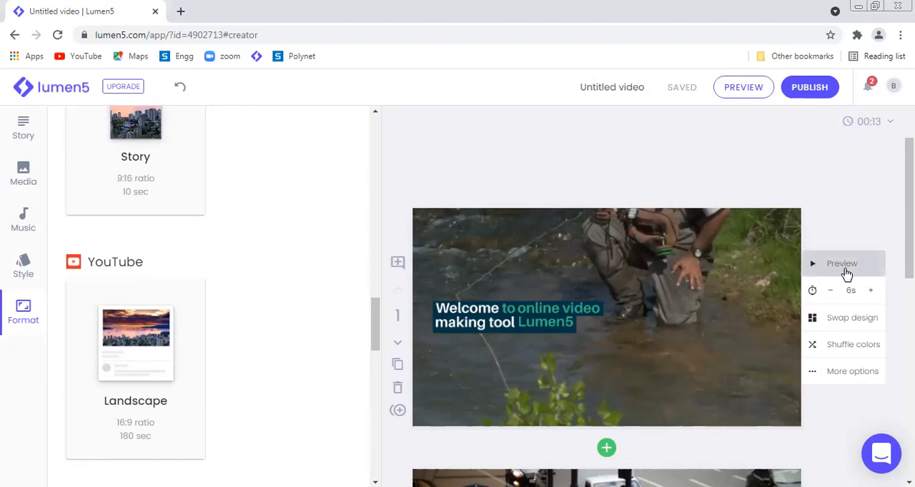
{"action": "left_click", "coordinate": [846, 274]}
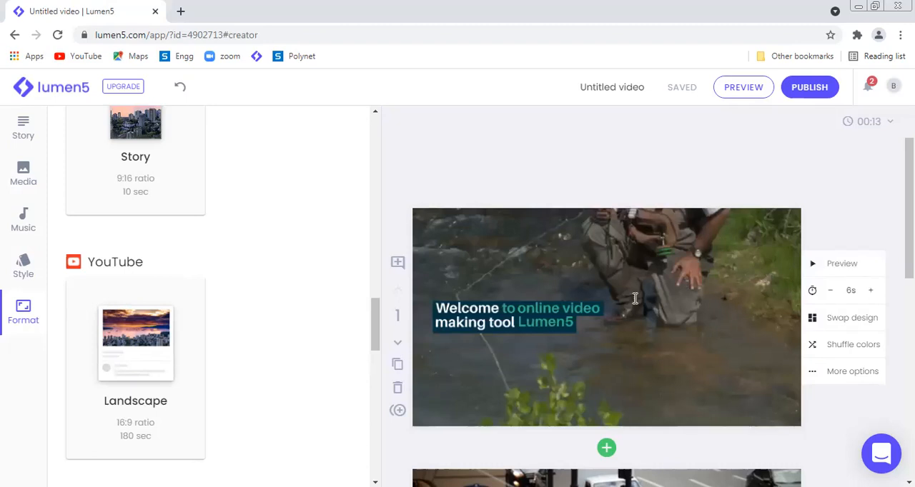
{"action": "left_click", "coordinate": [668, 273]}
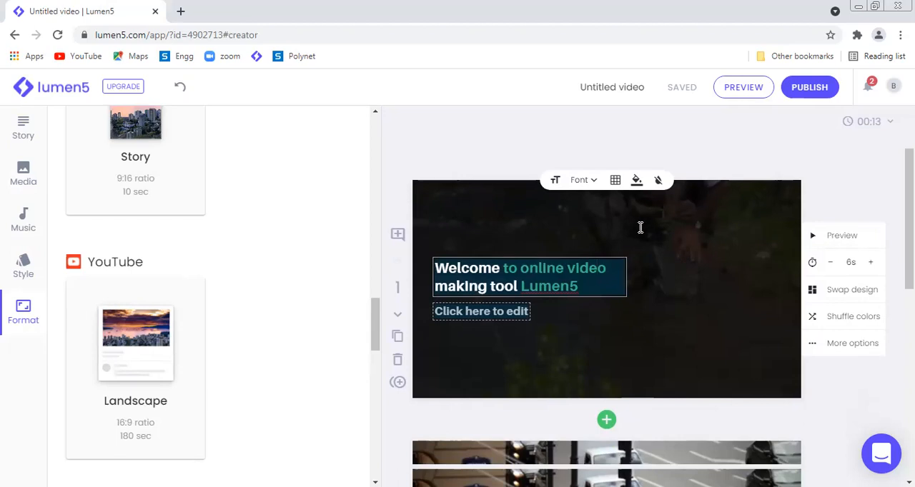
{"action": "left_click", "coordinate": [637, 181]}
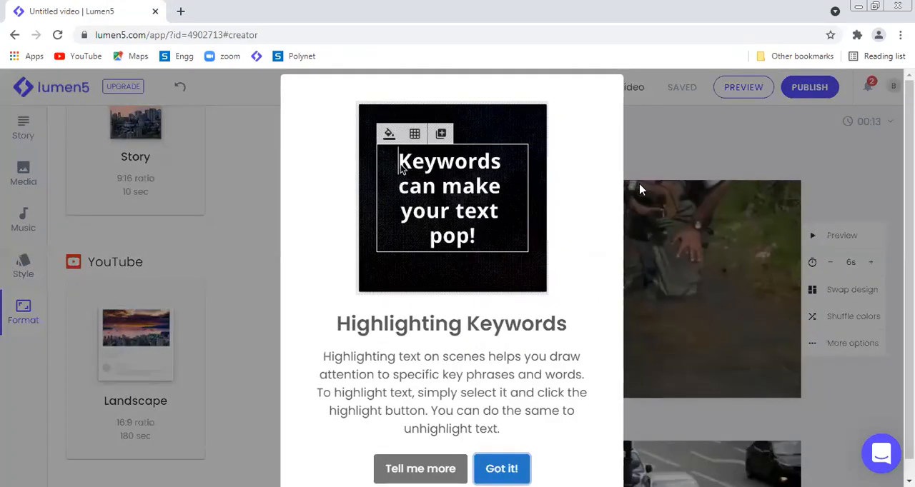
{"action": "left_click", "coordinate": [640, 188]}
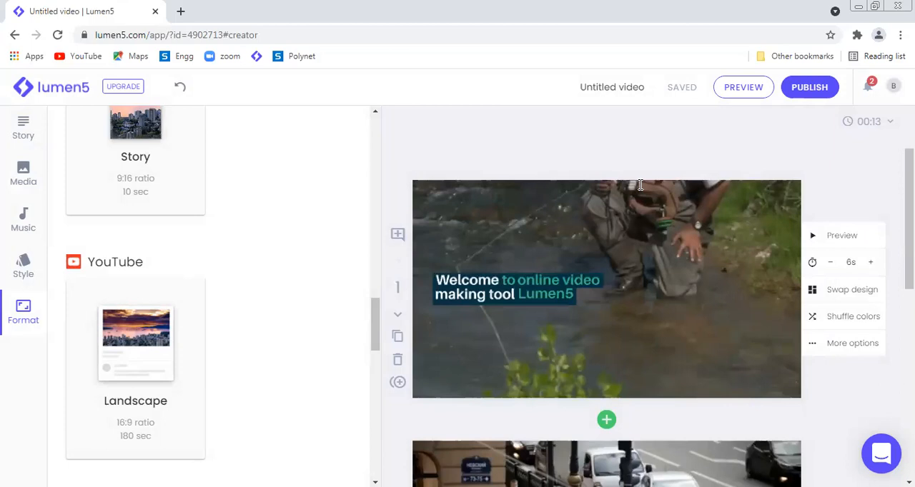
Step: Try the largest and smallest preset sizes on the first scene's headline, and set a custom text size that fits it on two lines
{"action": "left_click", "coordinate": [634, 244]}
{"action": "left_click", "coordinate": [592, 188]}
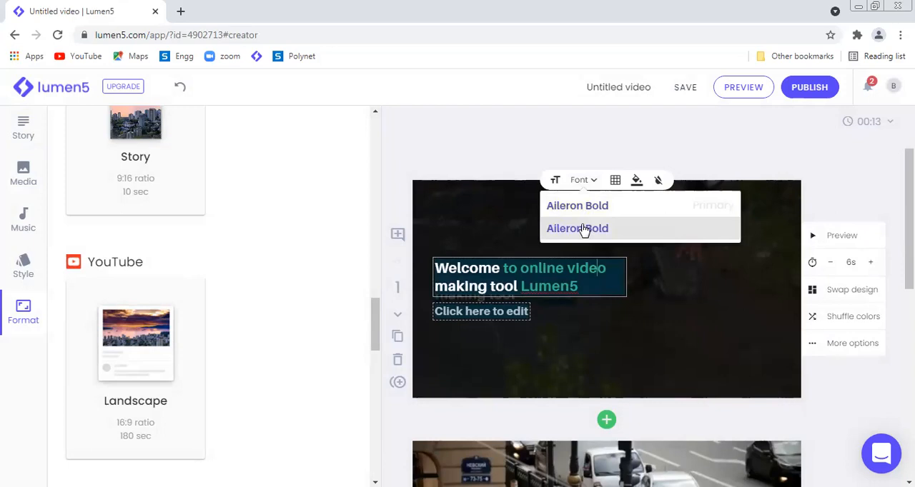
{"action": "left_click", "coordinate": [561, 182]}
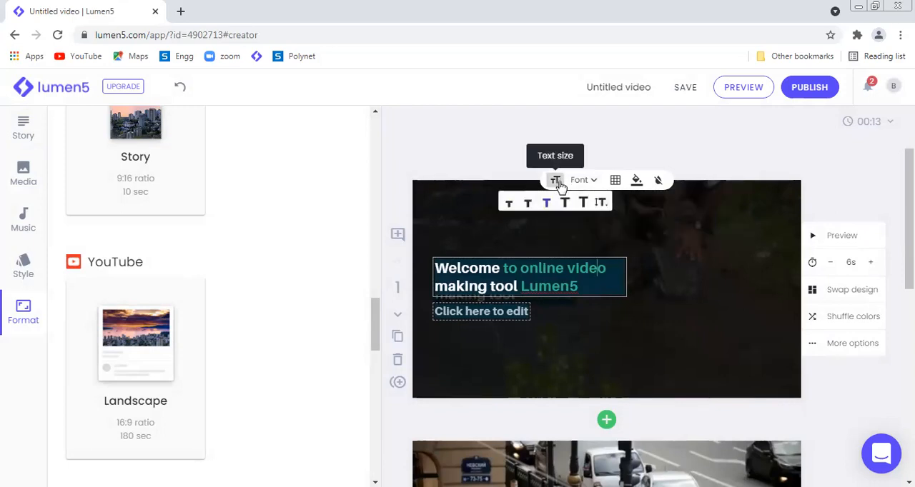
{"action": "left_click", "coordinate": [583, 204]}
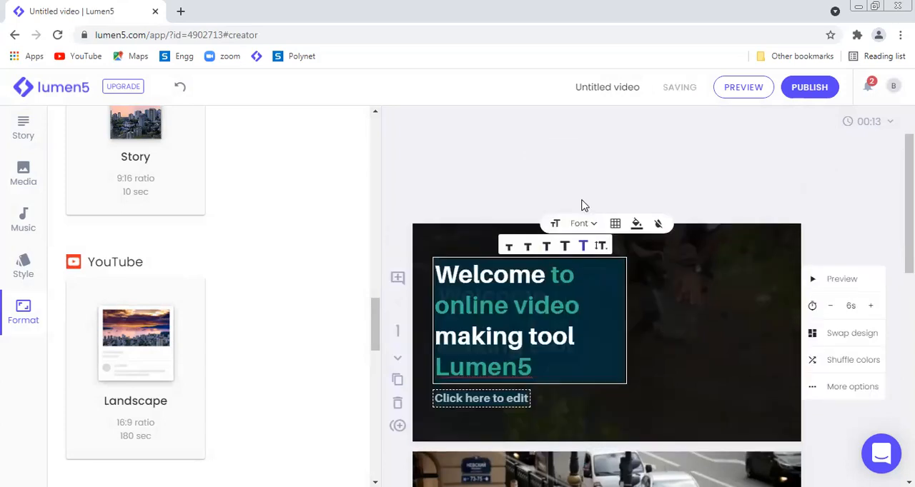
{"action": "left_click", "coordinate": [508, 247]}
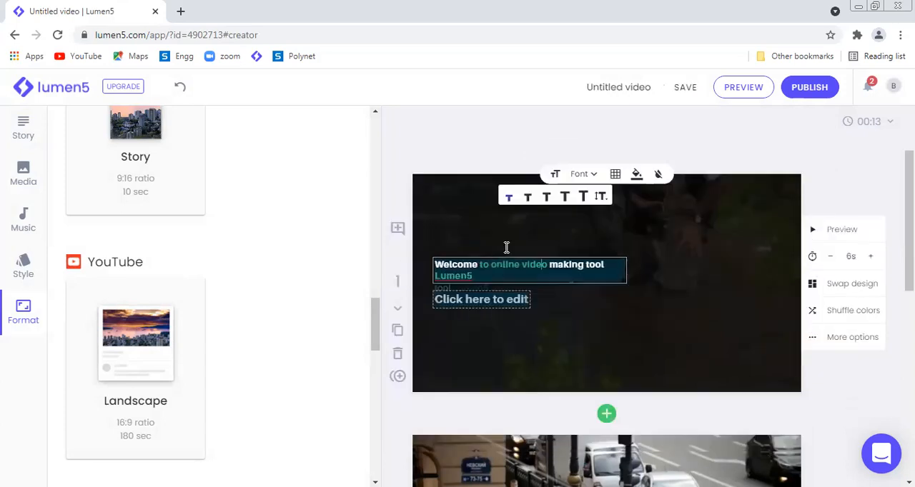
{"action": "left_click", "coordinate": [602, 199]}
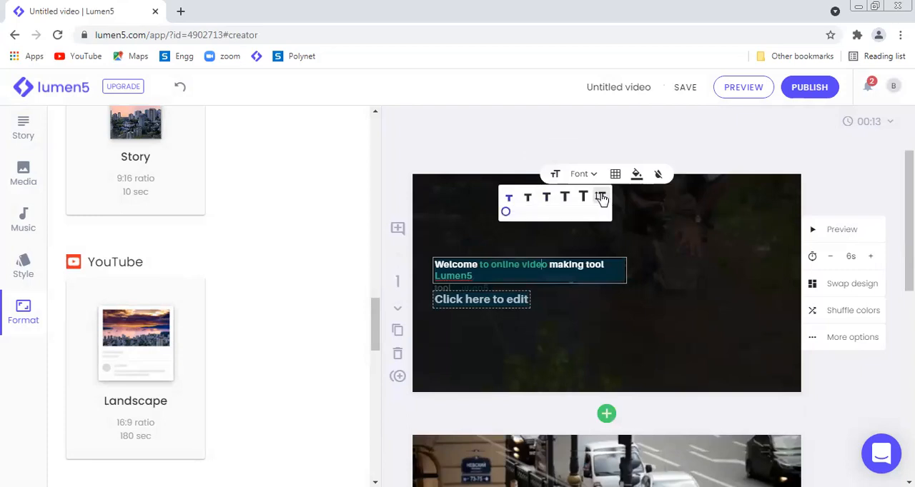
{"action": "left_click", "coordinate": [506, 213]}
{"action": "left_click", "coordinate": [531, 214]}
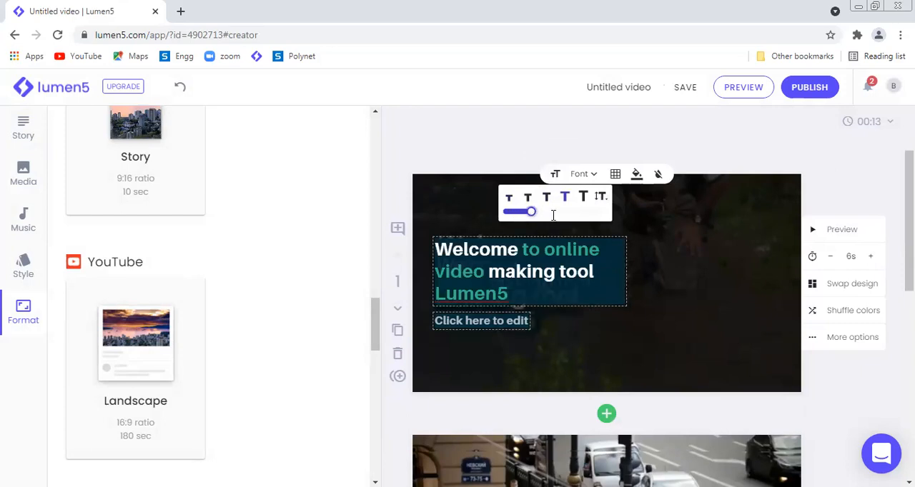
{"action": "left_click", "coordinate": [552, 213]}
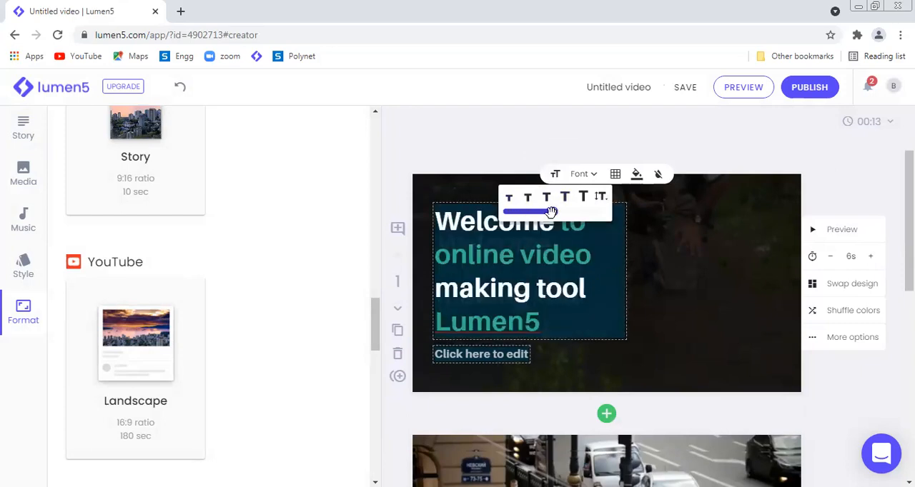
{"action": "left_click_drag", "start_coordinate": [551, 213], "coordinate": [520, 212]}
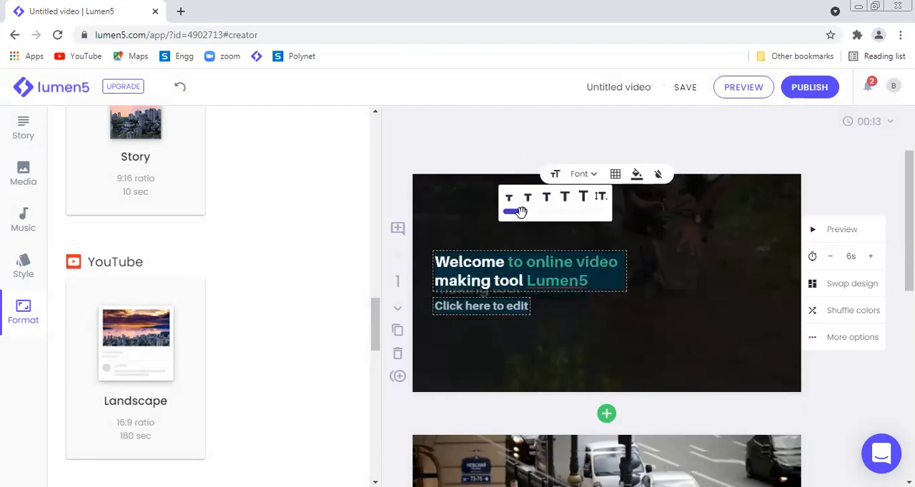
Step: Position the first scene's headline text in the upper-left cell of the scene's position grid
{"action": "left_click", "coordinate": [615, 176]}
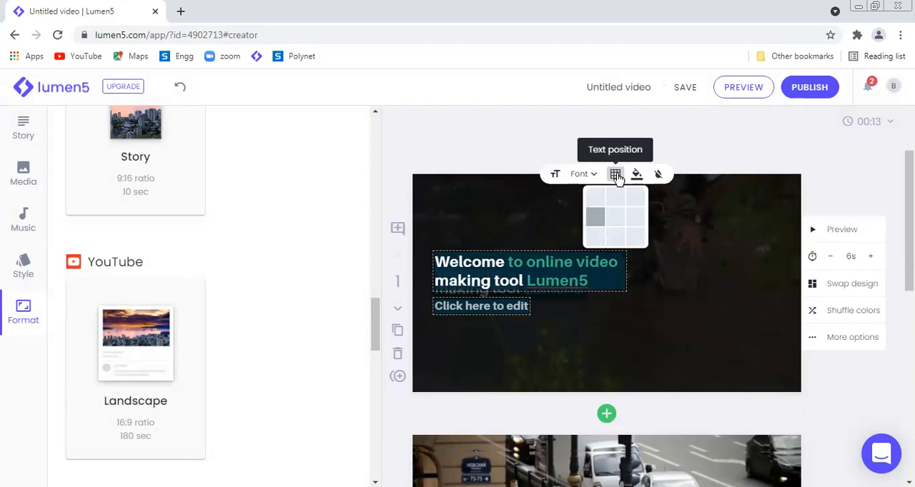
{"action": "left_click", "coordinate": [599, 202]}
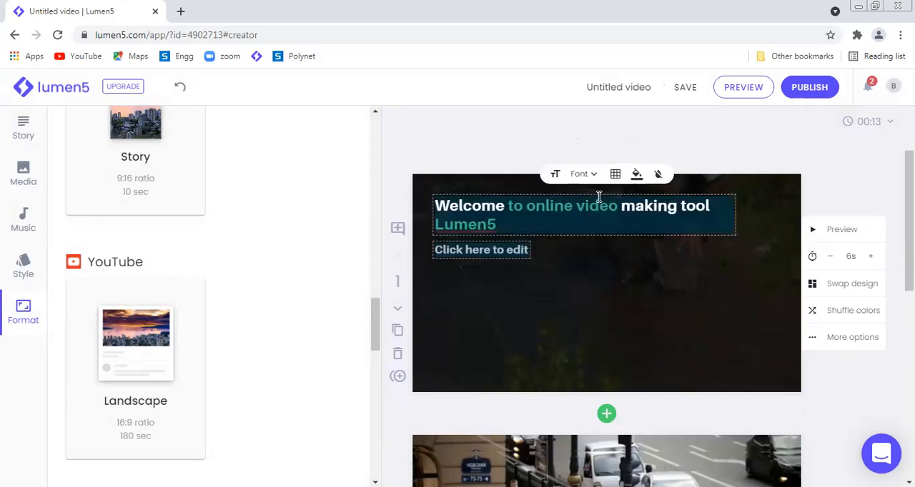
Step: Try the first scene's text in the lower-right and lower-left cells of the position grid, and place it in the centre cell
{"action": "left_click", "coordinate": [615, 174]}
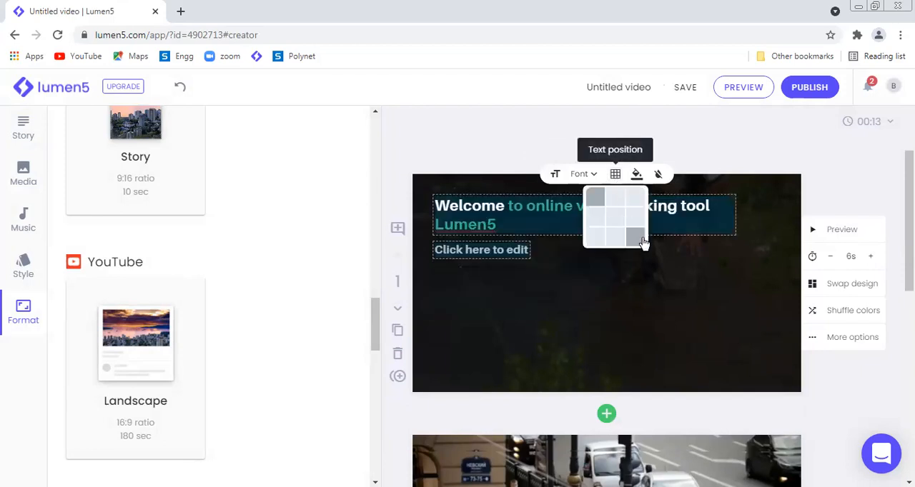
{"action": "left_click", "coordinate": [635, 238]}
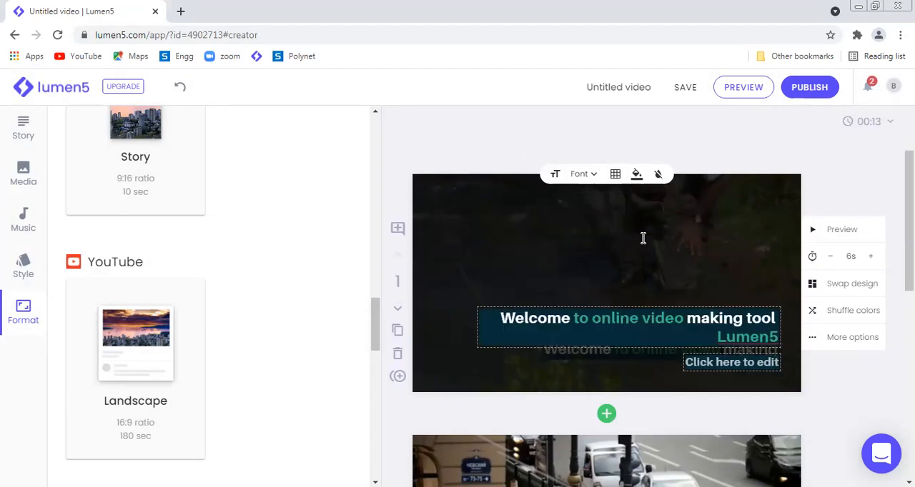
{"action": "left_click", "coordinate": [616, 174]}
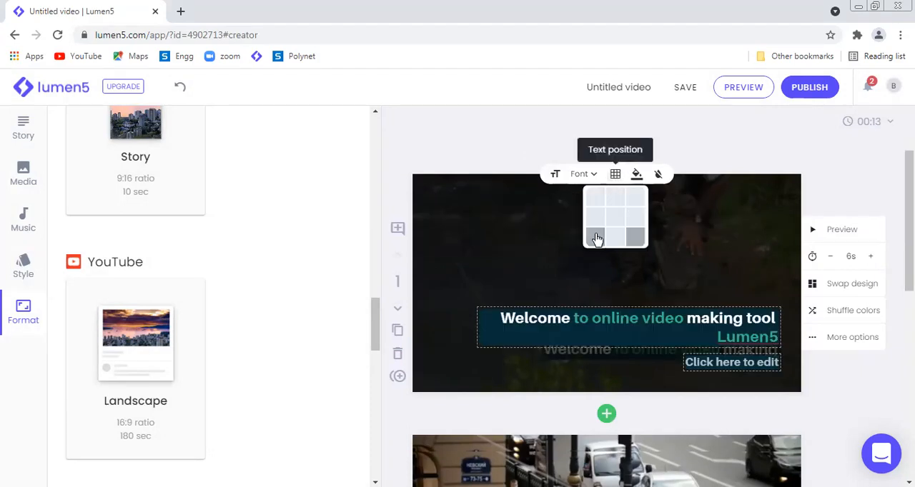
{"action": "left_click", "coordinate": [595, 237]}
{"action": "left_click", "coordinate": [614, 174]}
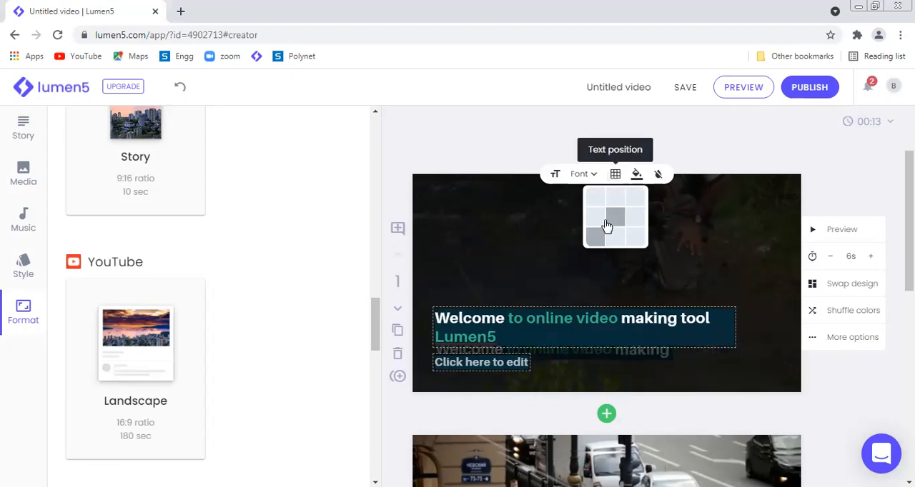
{"action": "left_click", "coordinate": [611, 217]}
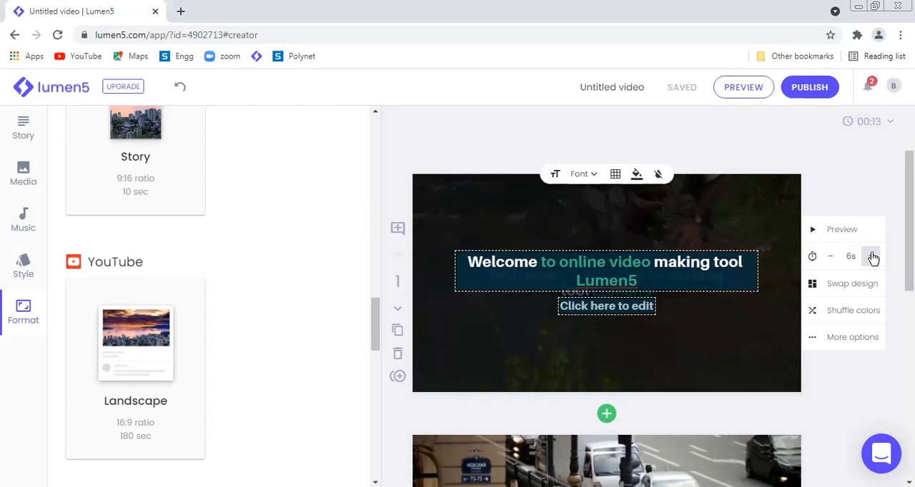
Step: Try raising the first scene's duration to 15 seconds
{"action": "left_click", "coordinate": [873, 258]}
{"action": "left_click", "coordinate": [874, 259]}
{"action": "left_click", "coordinate": [874, 259]}
{"action": "left_click", "coordinate": [873, 258]}
{"action": "left_click", "coordinate": [874, 259]}
{"action": "left_click", "coordinate": [874, 259]}
{"action": "left_click", "coordinate": [873, 259]}
{"action": "left_click", "coordinate": [873, 259]}
{"action": "left_click", "coordinate": [872, 257]}
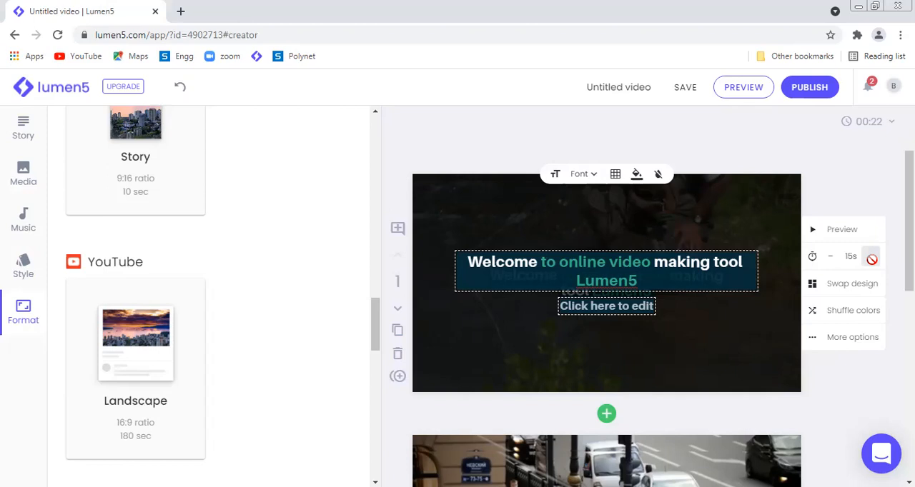
Step: Set the first scene's duration to 10 seconds
{"action": "left_click", "coordinate": [832, 258]}
{"action": "left_click", "coordinate": [832, 258]}
{"action": "left_click", "coordinate": [832, 257]}
{"action": "left_click", "coordinate": [832, 257]}
{"action": "left_click", "coordinate": [832, 257]}
{"action": "left_click", "coordinate": [832, 257]}
{"action": "left_click", "coordinate": [832, 257]}
{"action": "left_click", "coordinate": [832, 258]}
{"action": "left_click", "coordinate": [832, 257]}
{"action": "left_click", "coordinate": [832, 258]}
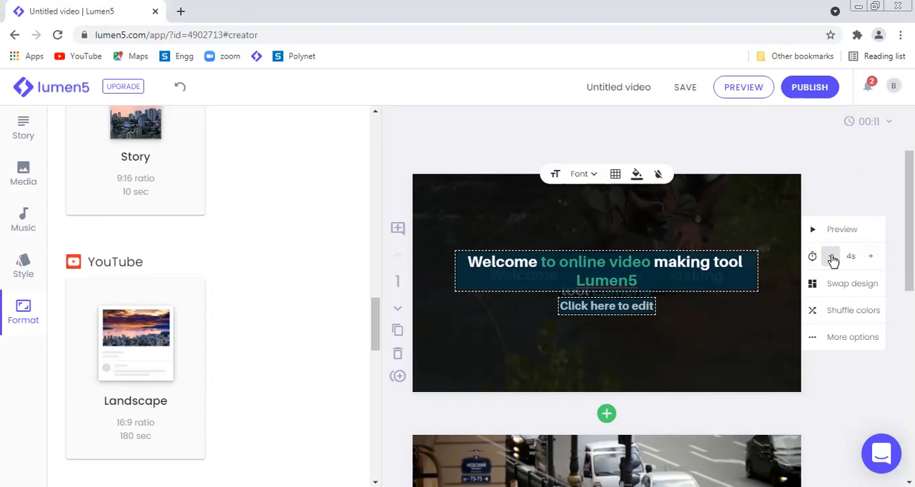
{"action": "left_click", "coordinate": [871, 259]}
{"action": "left_click", "coordinate": [870, 258]}
{"action": "left_click", "coordinate": [871, 259]}
{"action": "left_click", "coordinate": [871, 259]}
{"action": "left_click", "coordinate": [870, 259]}
{"action": "left_click", "coordinate": [870, 259]}
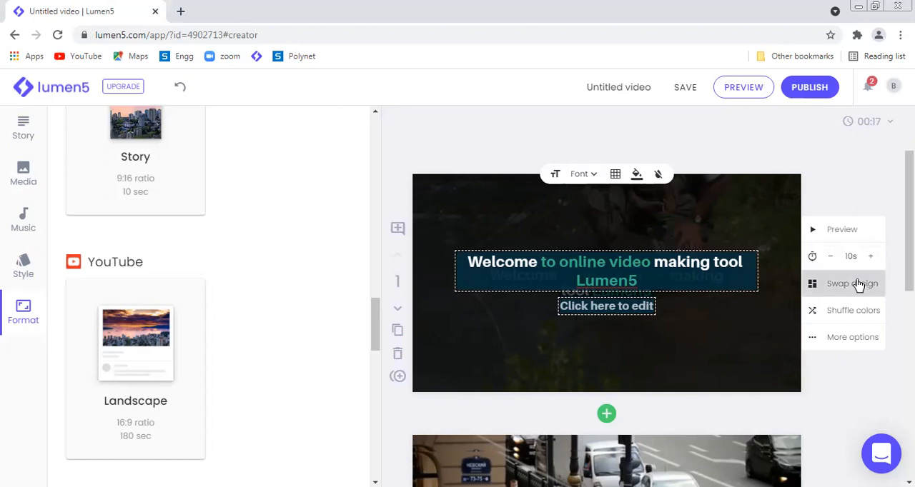
Step: Try several alternative designs on the first scene, and swap it to the "If you have a busy schedule" design with the dark blue text panel
{"action": "left_click", "coordinate": [858, 285]}
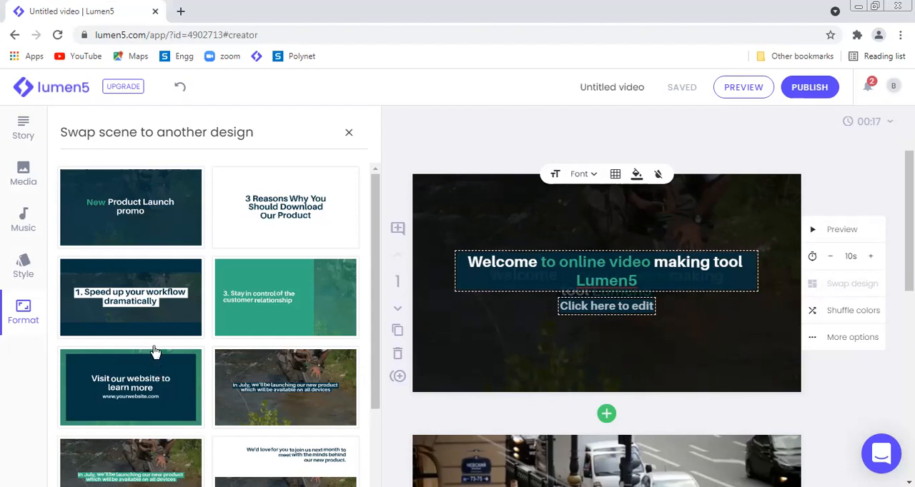
{"action": "left_click", "coordinate": [152, 393]}
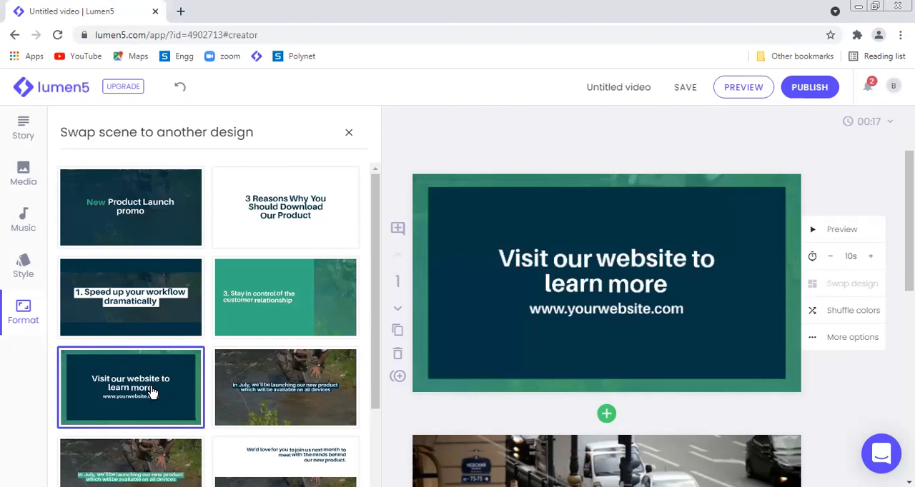
{"action": "left_click", "coordinate": [299, 376]}
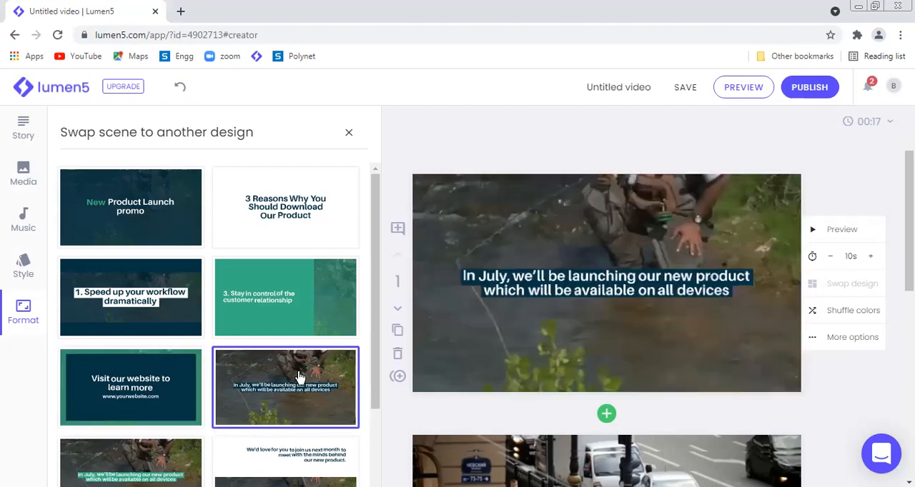
{"action": "left_click", "coordinate": [260, 300]}
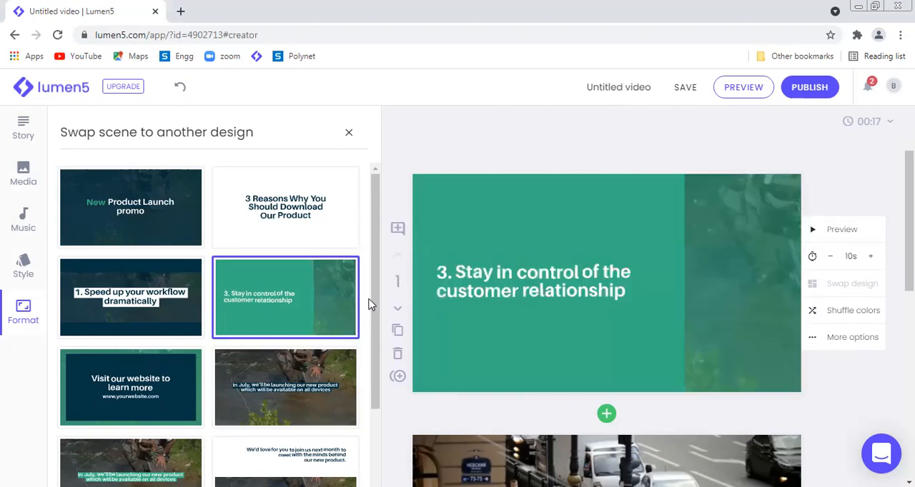
{"action": "left_click_drag", "start_coordinate": [376, 306], "coordinate": [384, 403]}
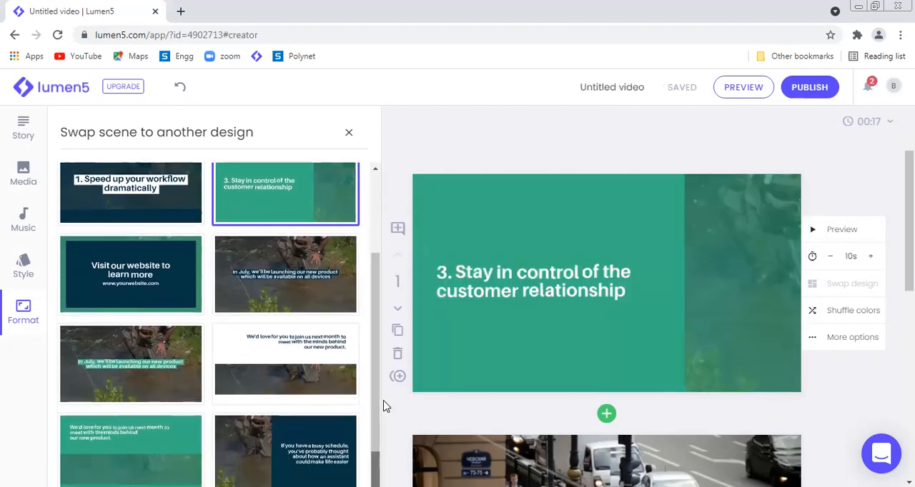
{"action": "left_click", "coordinate": [301, 370]}
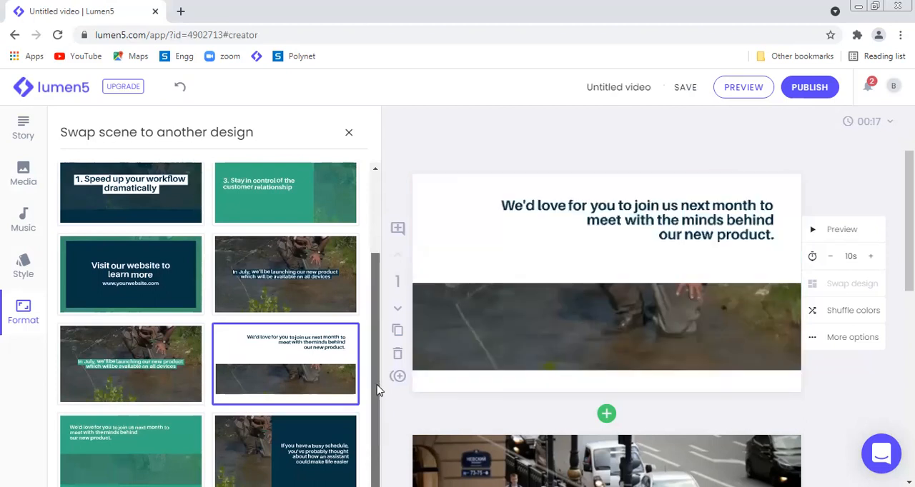
{"action": "left_click", "coordinate": [251, 443]}
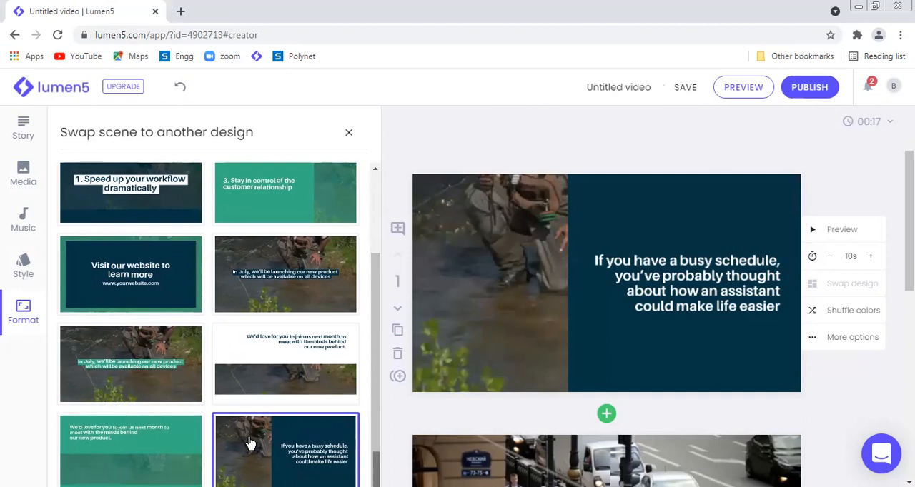
Step: Move the second scene, with the street-crossing footage, ahead of the first scene
{"action": "scroll", "coordinate": [606, 286], "scroll_direction": "down", "scroll_amount": 4}
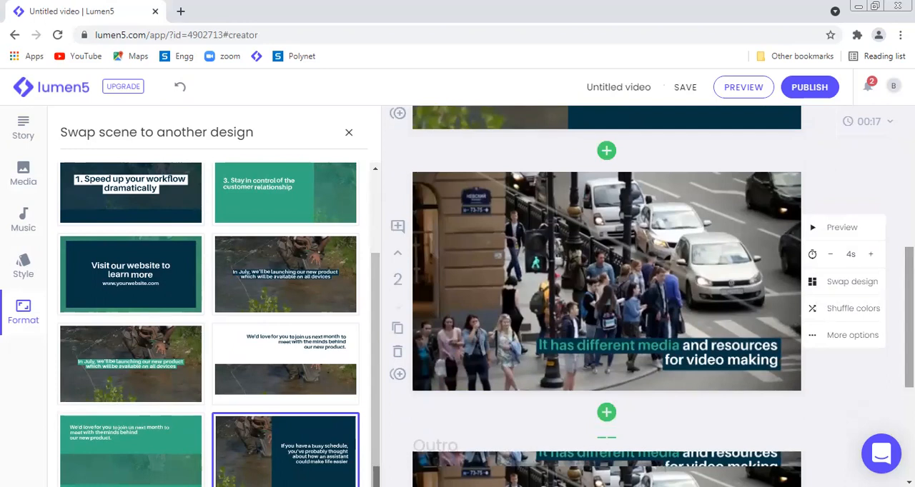
{"action": "left_click", "coordinate": [400, 255]}
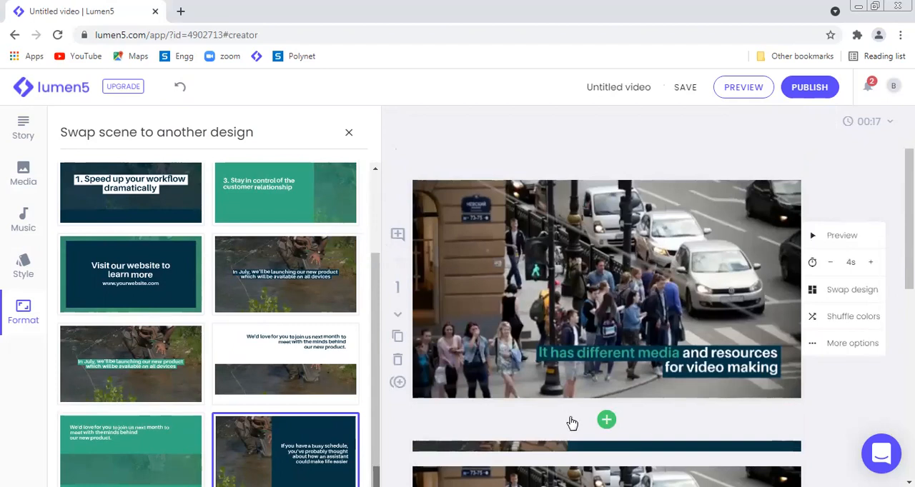
Step: Add a scene with the "In July, we'll be launching our new product" design below the first scene and clear its headline
{"action": "left_click", "coordinate": [606, 422]}
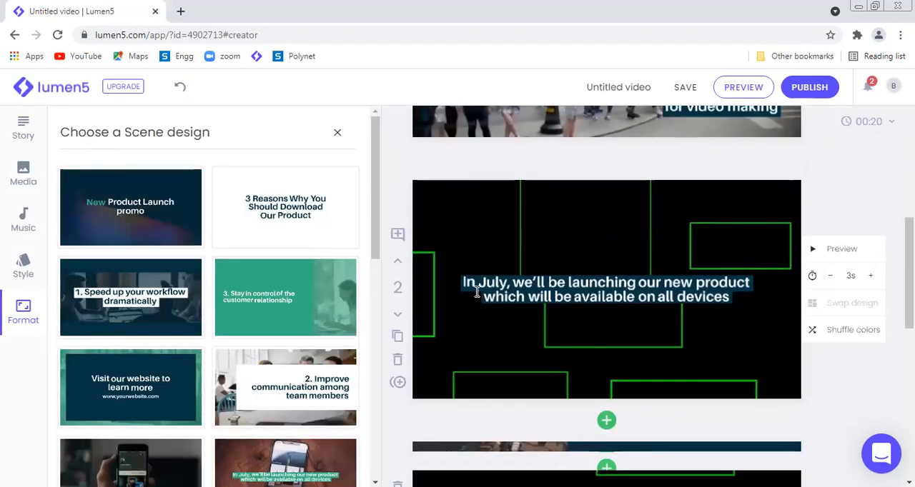
{"action": "left_click", "coordinate": [670, 306]}
{"action": "left_click_drag", "start_coordinate": [637, 296], "coordinate": [484, 245]}
{"action": "key", "text": "BackSpace"}
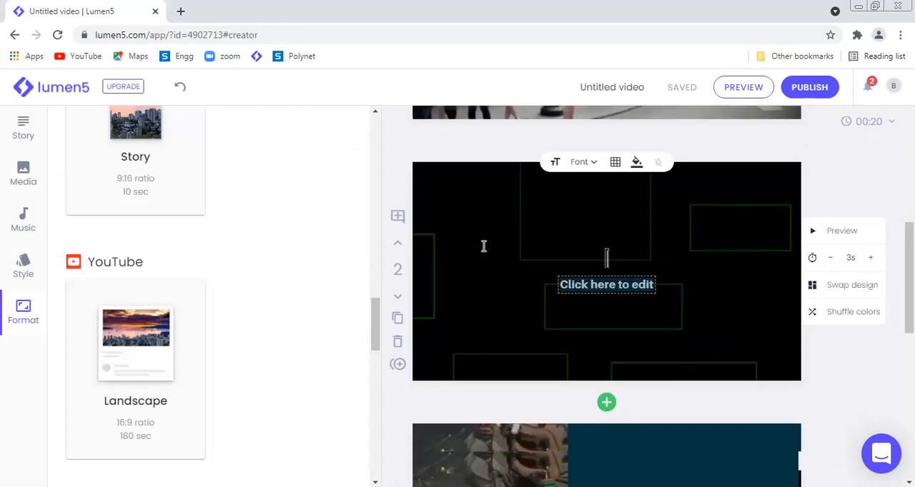
Step: Enter "Lumen5 Overview" as the second text line of the added scene and set its size to Huge
{"action": "left_click", "coordinate": [592, 279]}
{"action": "type", "text": "Lu"}
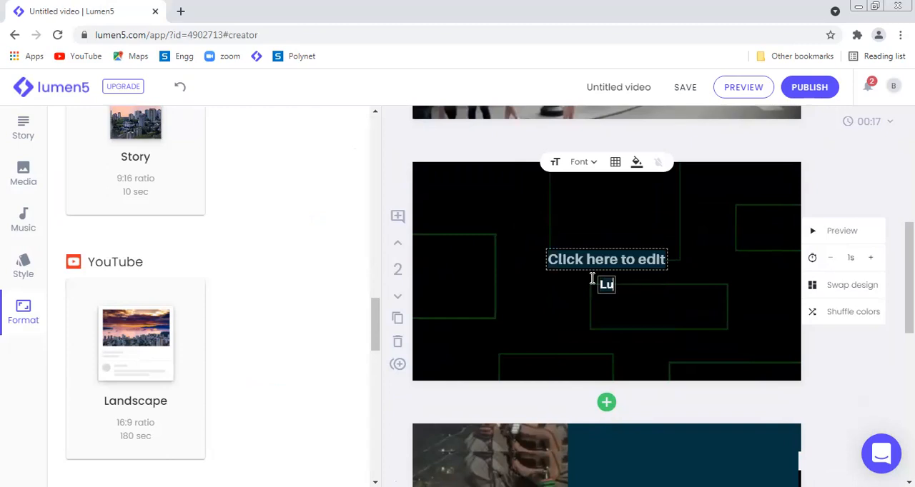
{"action": "type", "text": "men5 Overview"}
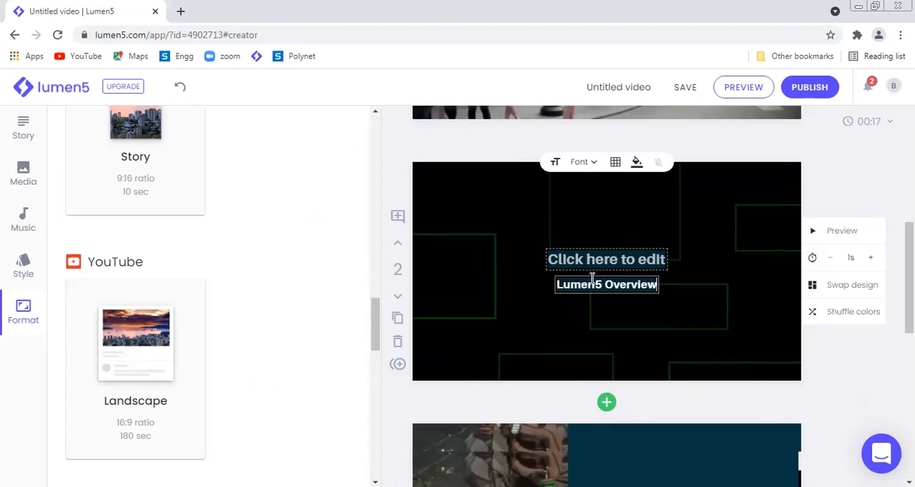
{"action": "left_click", "coordinate": [624, 316]}
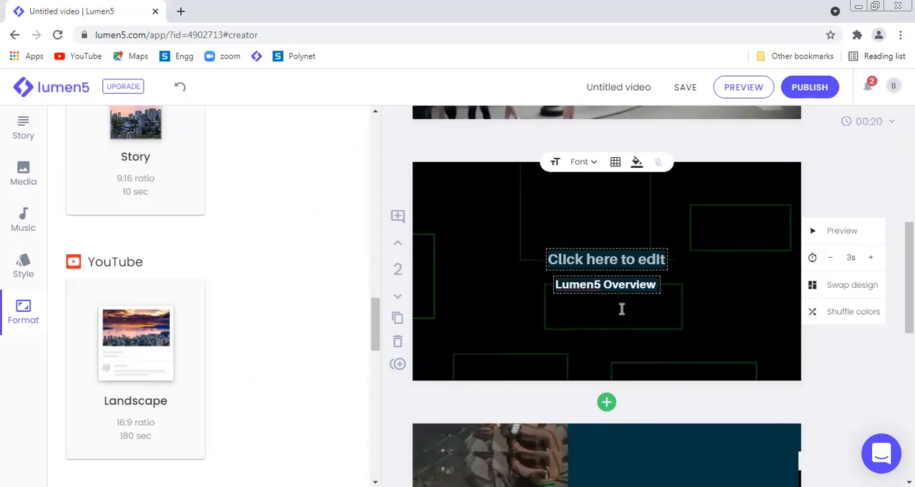
{"action": "left_click_drag", "start_coordinate": [555, 284], "coordinate": [653, 283]}
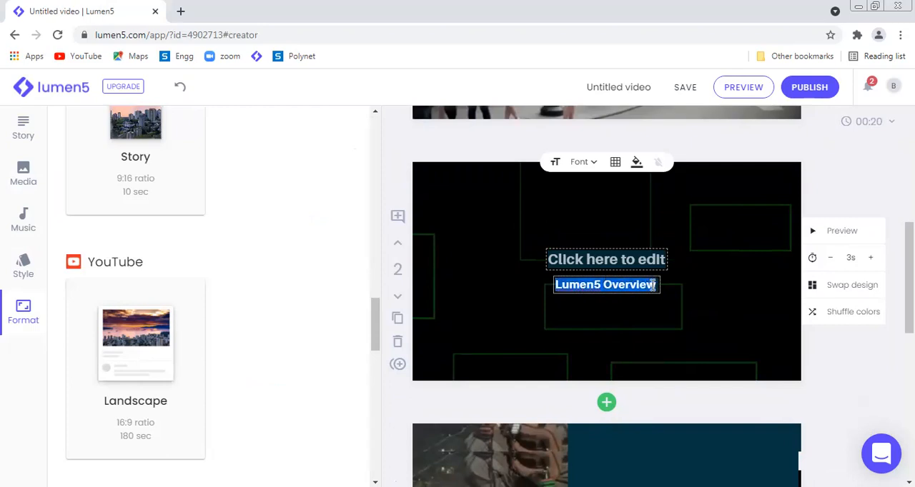
{"action": "left_click", "coordinate": [557, 165]}
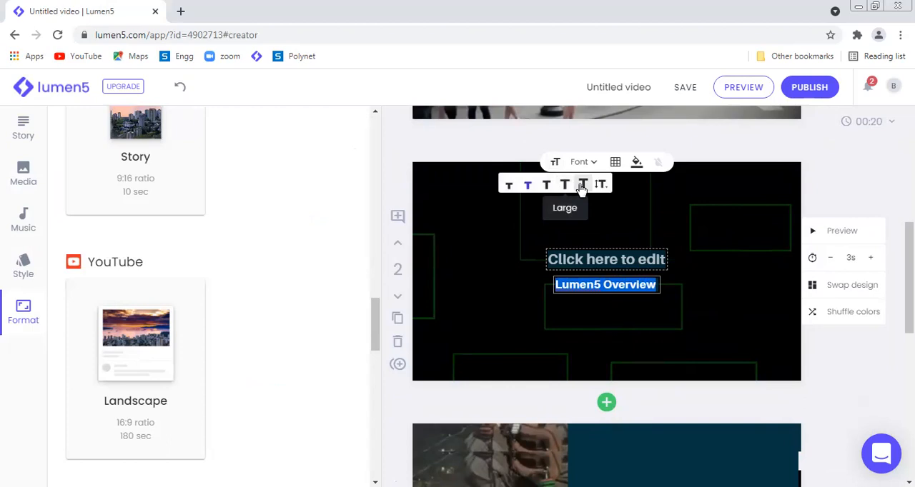
{"action": "left_click", "coordinate": [583, 186]}
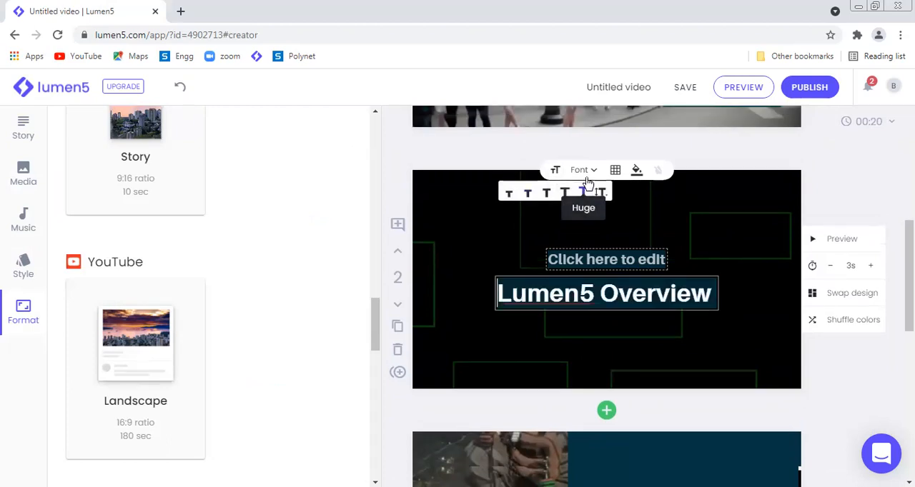
Step: Position the added scene's text in the upper-left cell of the position grid, and delete that scene
{"action": "left_click", "coordinate": [616, 169]}
{"action": "left_click", "coordinate": [594, 194]}
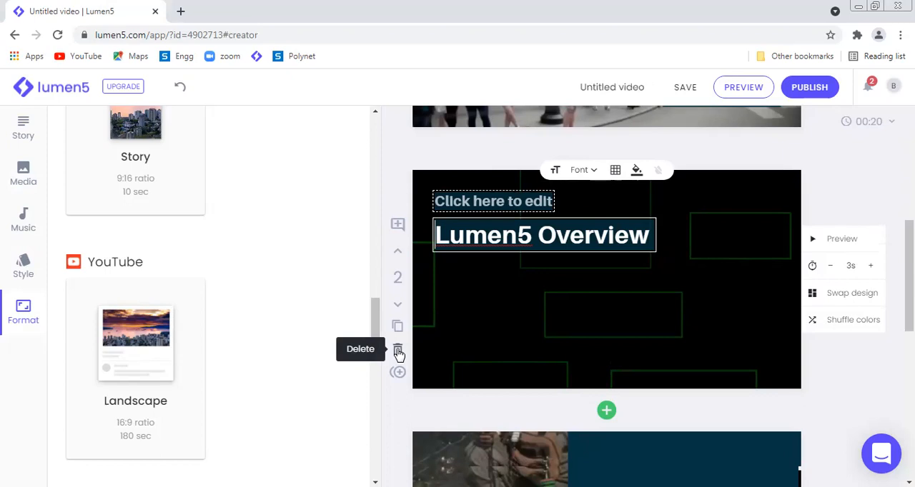
{"action": "left_click", "coordinate": [398, 352]}
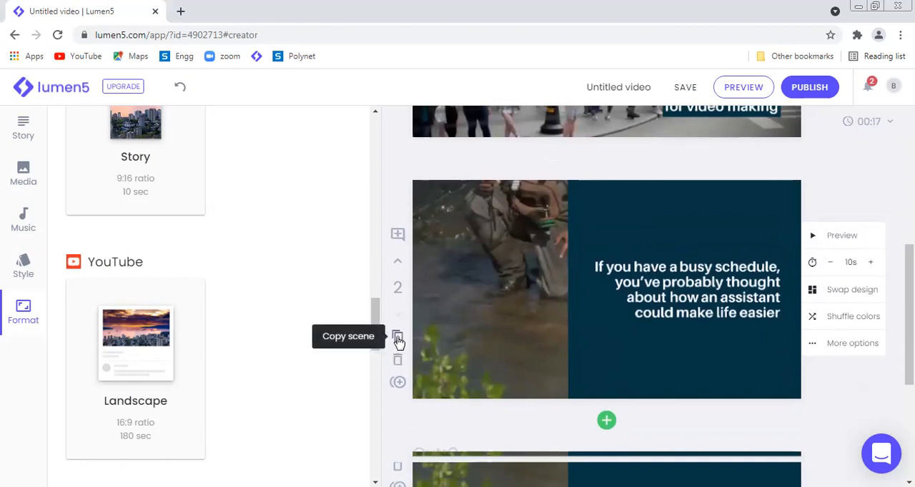
Step: Copy the second scene to create a duplicate directly below it
{"action": "left_click", "coordinate": [398, 338]}
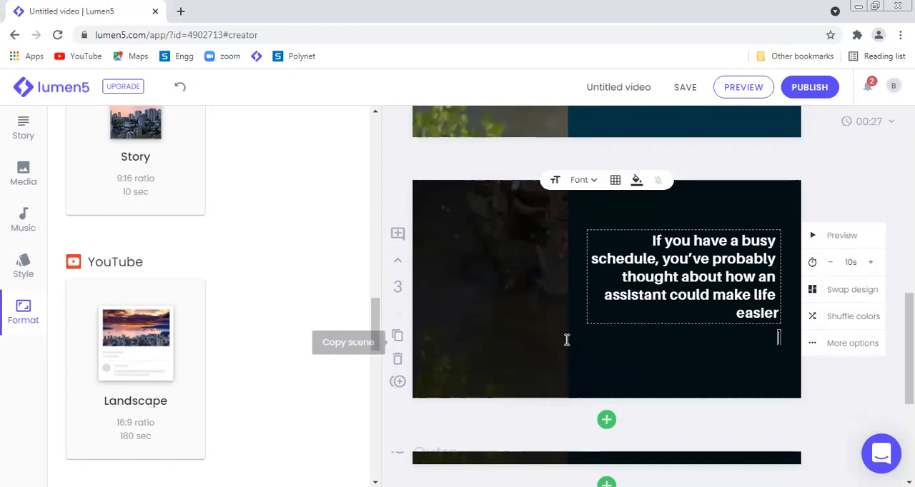
{"action": "scroll", "coordinate": [606, 285], "scroll_direction": "down", "scroll_amount": 3}
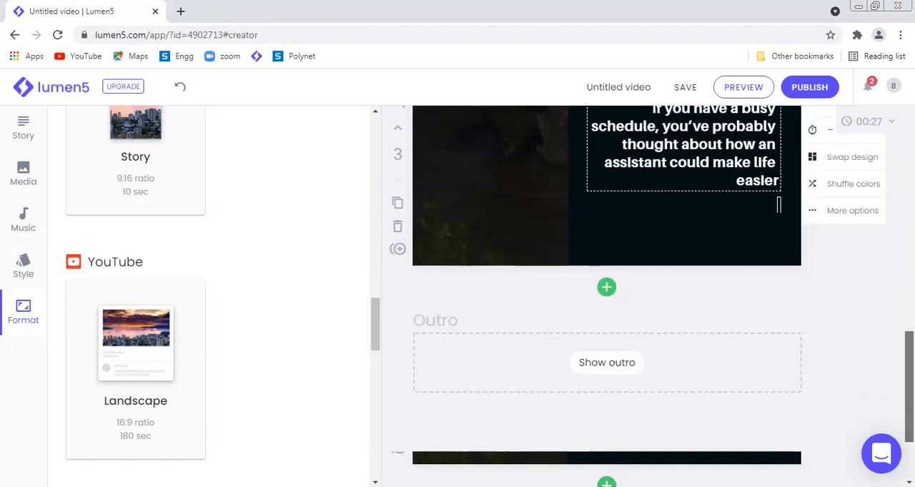
{"action": "scroll", "coordinate": [778, 274], "scroll_direction": "up", "scroll_amount": 10}
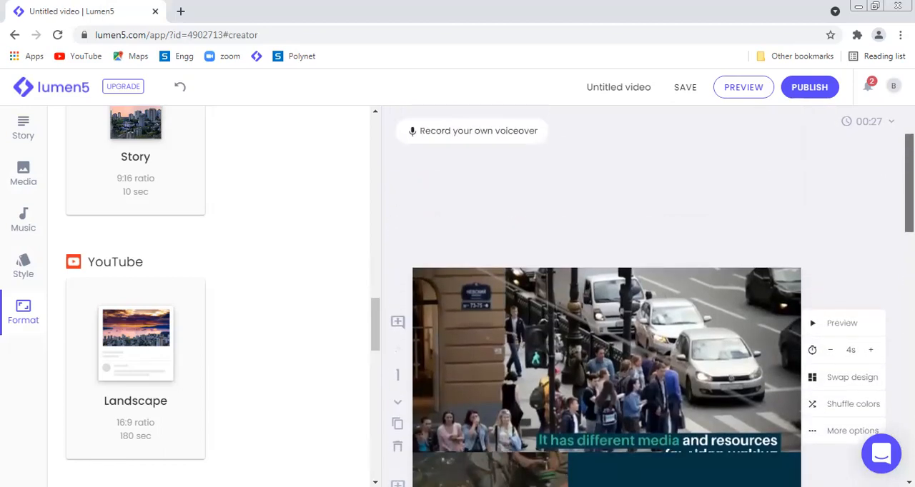
{"action": "scroll", "coordinate": [606, 286], "scroll_direction": "down", "scroll_amount": 4}
{"action": "scroll", "coordinate": [779, 175], "scroll_direction": "down", "scroll_amount": 6}
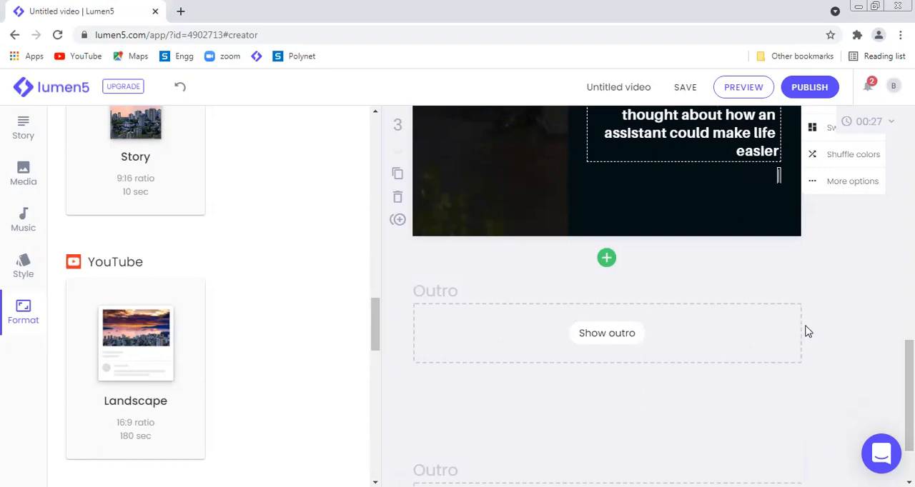
{"action": "scroll", "coordinate": [909, 386], "scroll_direction": "up", "scroll_amount": 2}
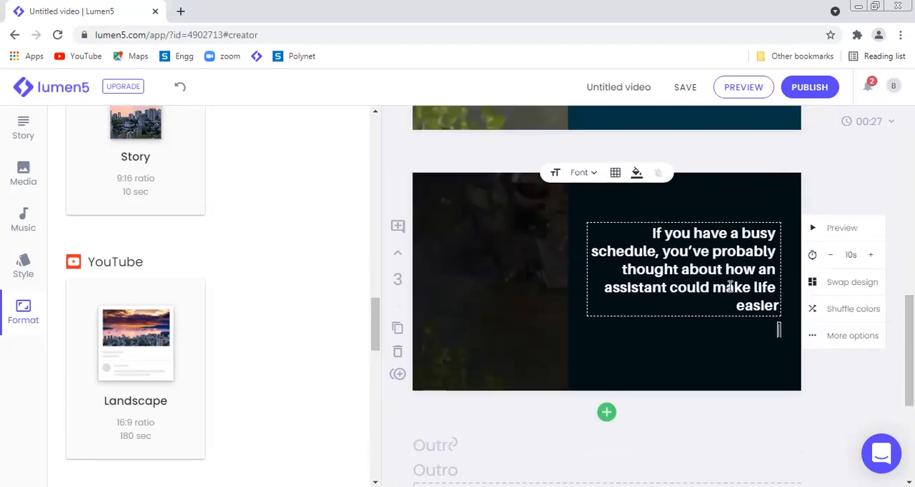
Step: Replace the headline of the duplicated third scene with "Online video making tool"
{"action": "left_click_drag", "start_coordinate": [648, 231], "coordinate": [778, 306]}
{"action": "type", "text": "O"}
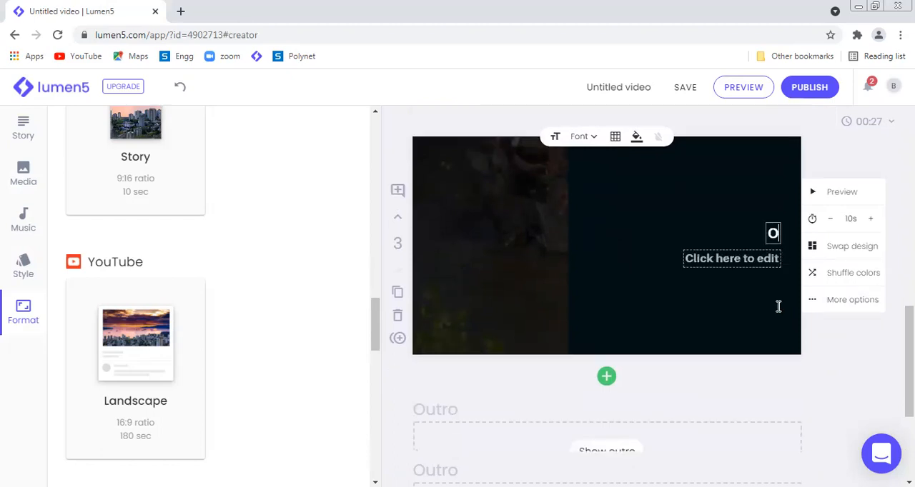
{"action": "type", "text": "nline video making tool"}
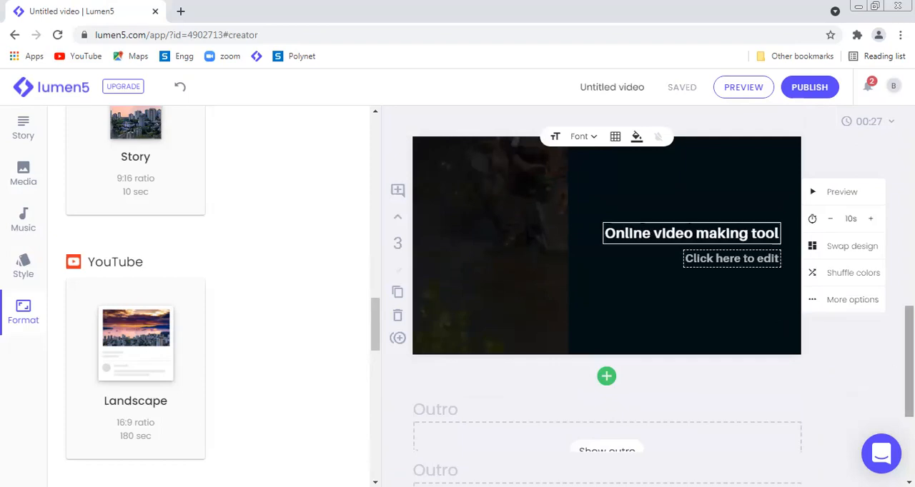
Step: Replace the second scene's headline with "Lumen5" and move that scene up to become the first scene
{"action": "scroll", "coordinate": [779, 306], "scroll_direction": "up", "scroll_amount": 5}
{"action": "mouse_move", "coordinate": [909, 265]}
{"action": "left_mouse_down"}
{"action": "mouse_move", "coordinate": [910, 181]}
{"action": "mouse_move", "coordinate": [909, 254]}
{"action": "left_mouse_up"}
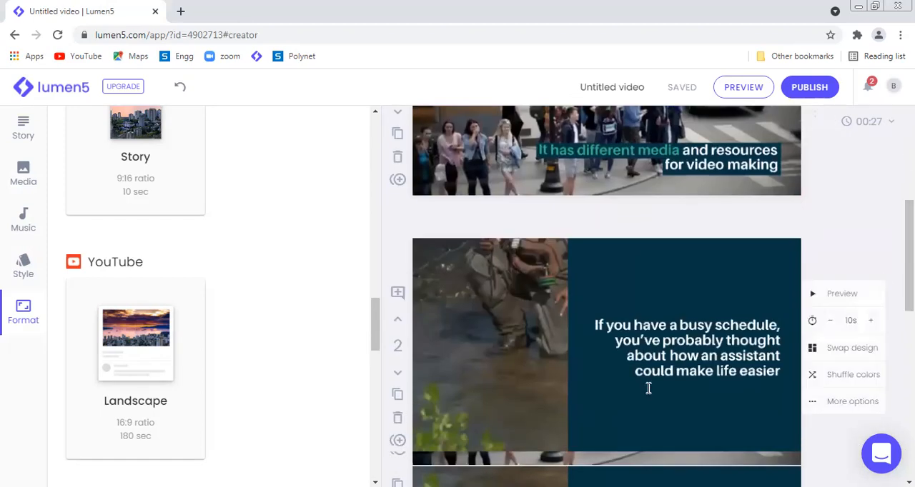
{"action": "left_click", "coordinate": [779, 378]}
{"action": "left_click_drag", "start_coordinate": [651, 241], "coordinate": [778, 316]}
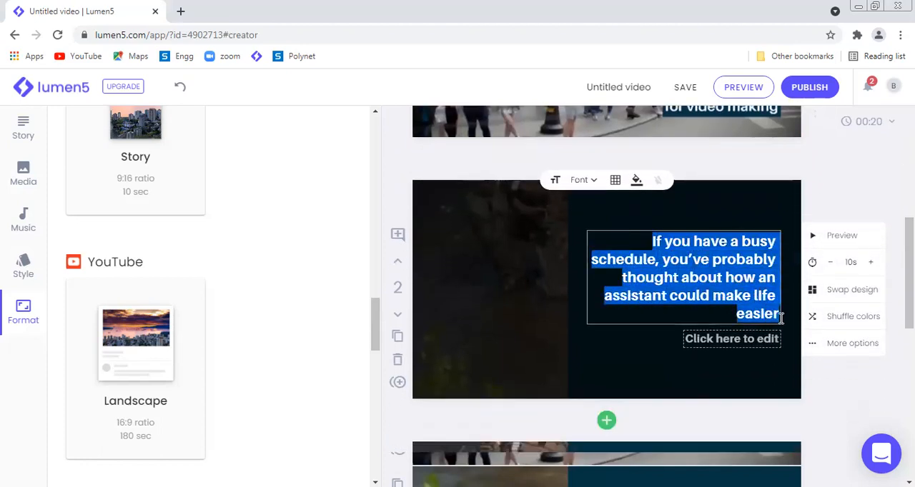
{"action": "type", "text": "Lumen5"}
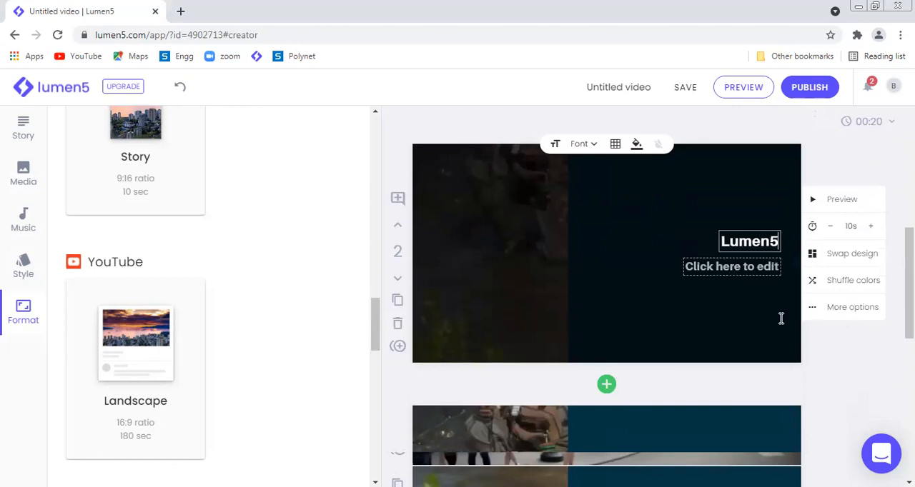
{"action": "left_click", "coordinate": [558, 284]}
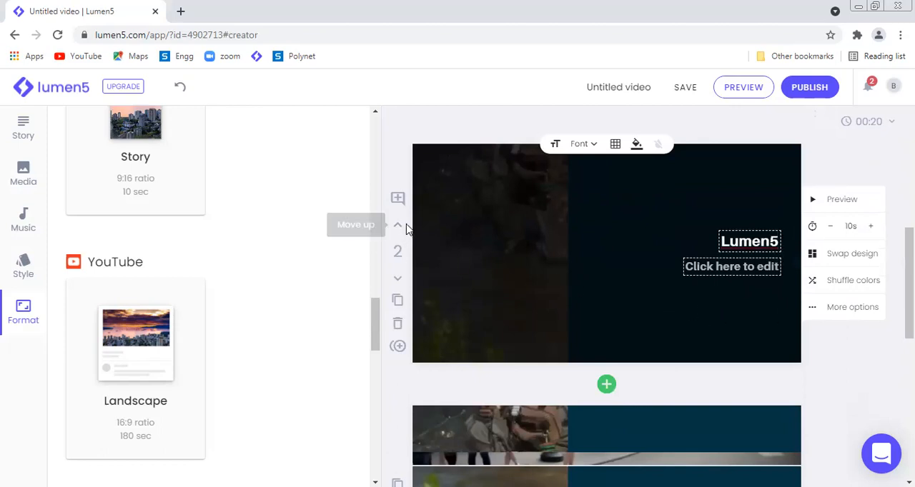
{"action": "scroll", "coordinate": [400, 228], "scroll_direction": "down", "scroll_amount": 3}
{"action": "scroll", "coordinate": [399, 228], "scroll_direction": "up", "scroll_amount": 3}
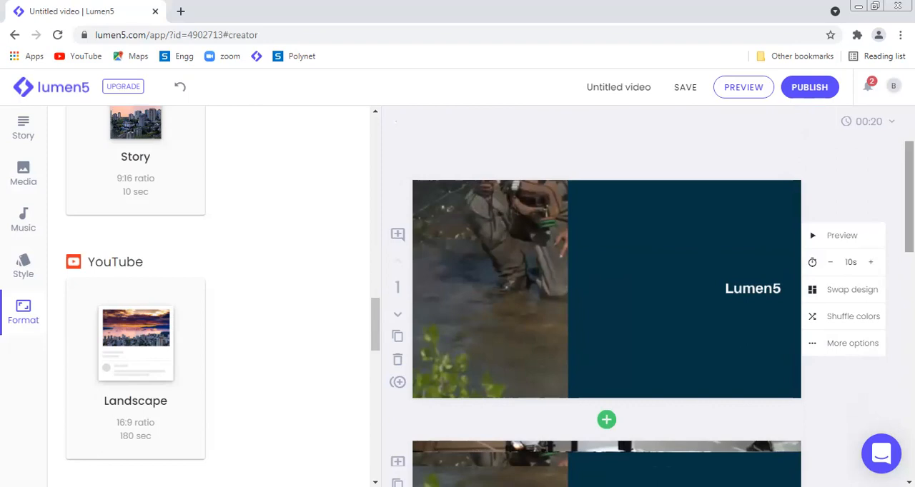
Step: Preview the whole video through to its end, and close the preview
{"action": "scroll", "coordinate": [909, 208], "scroll_direction": "down", "scroll_amount": 1}
{"action": "left_click_drag", "start_coordinate": [909, 215], "coordinate": [909, 249]}
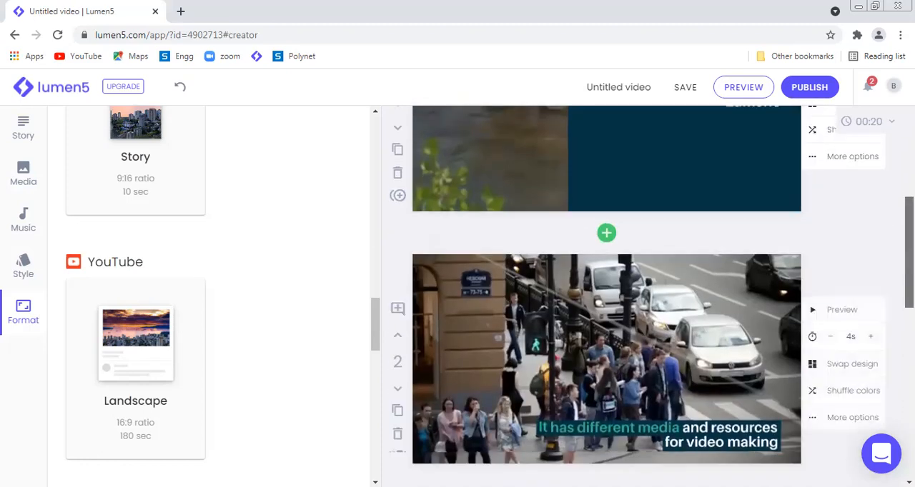
{"action": "left_click", "coordinate": [743, 87]}
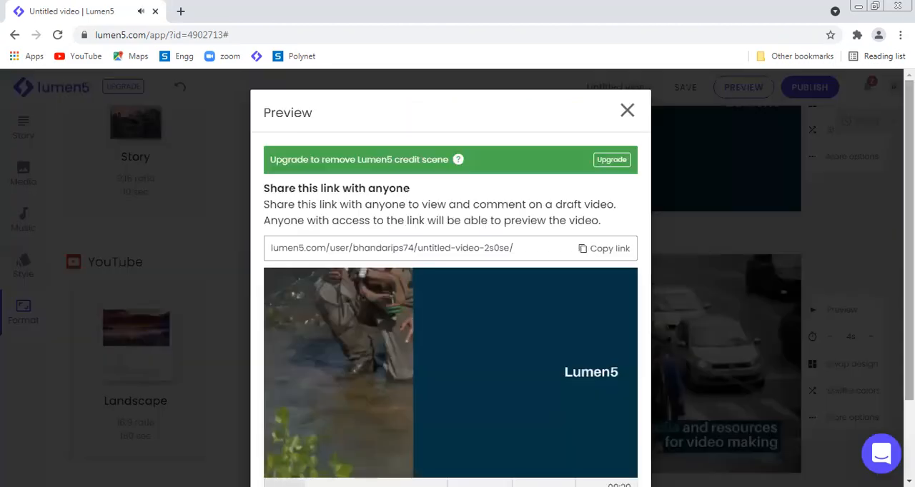
{"action": "left_click_drag", "start_coordinate": [910, 193], "coordinate": [909, 271]}
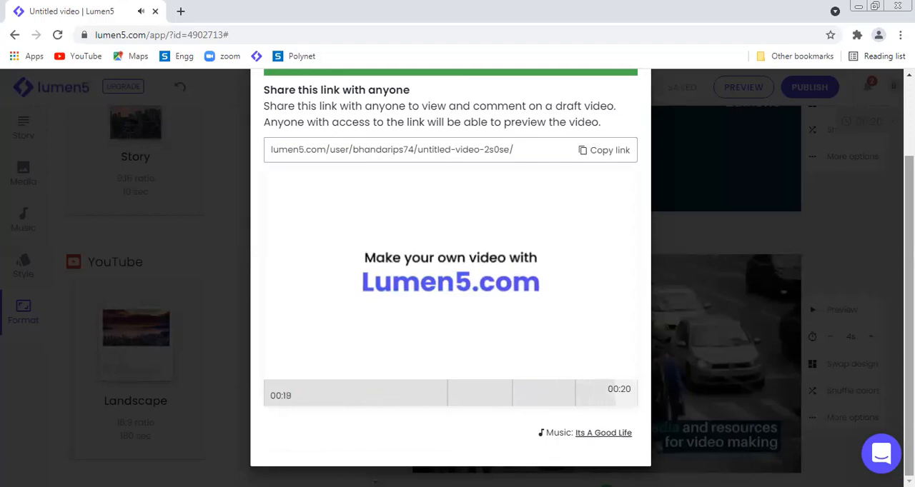
{"action": "scroll", "coordinate": [704, 194], "scroll_direction": "up", "scroll_amount": 2}
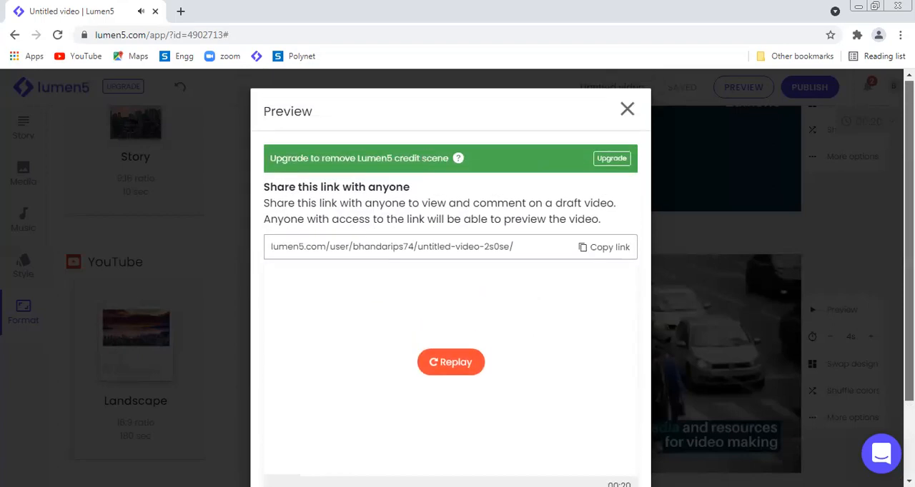
{"action": "left_click", "coordinate": [627, 111]}
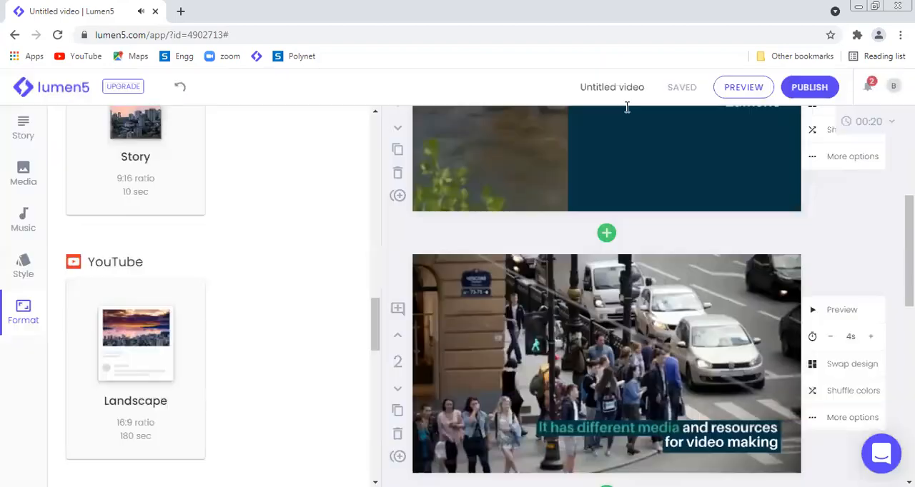
Step: Search the media library for "Lumen5", browse the results, and switch the search to the Tech category
{"action": "scroll", "coordinate": [832, 256], "scroll_direction": "up", "scroll_amount": 3}
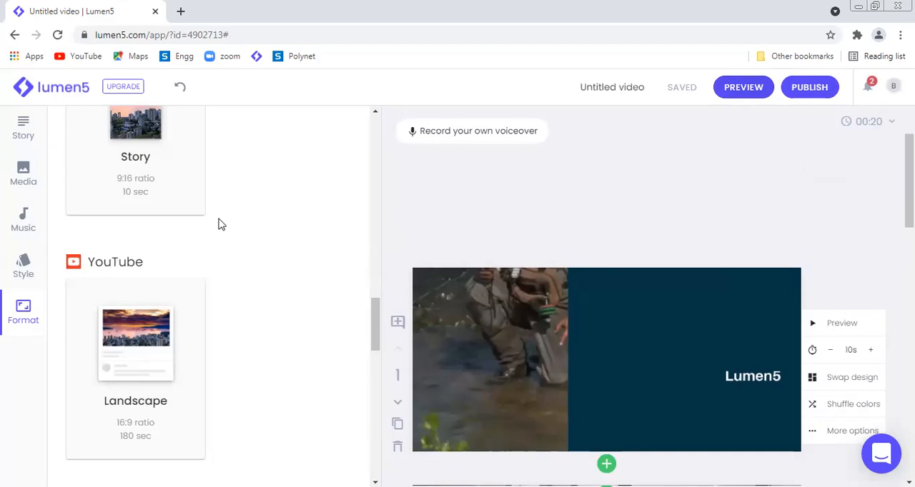
{"action": "left_click", "coordinate": [30, 174]}
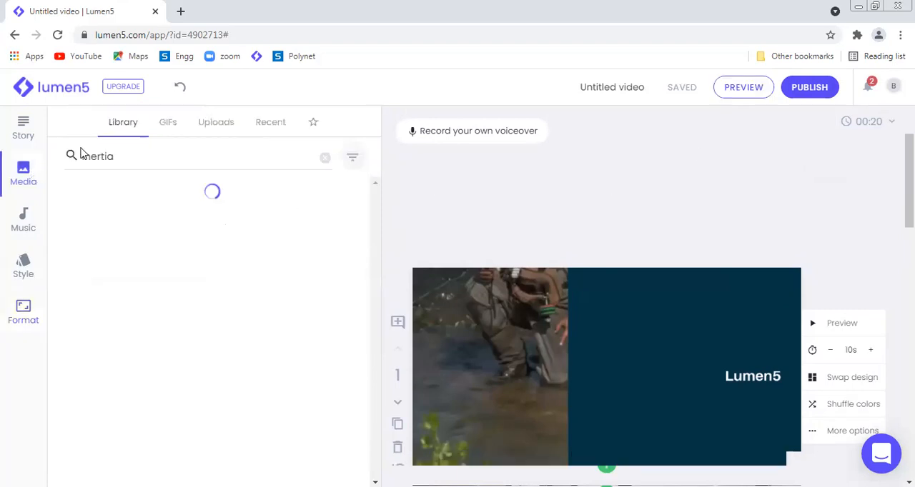
{"action": "left_click", "coordinate": [135, 156]}
{"action": "left_click", "coordinate": [136, 158]}
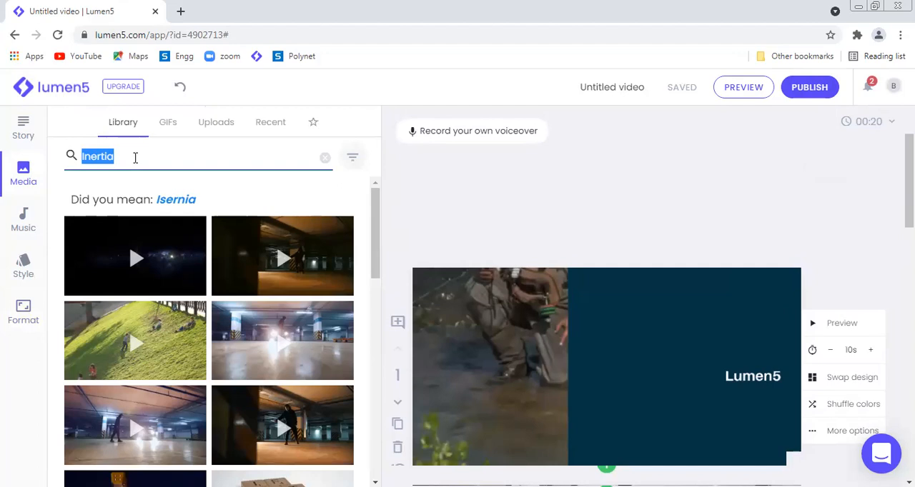
{"action": "type", "text": "Lumen5"}
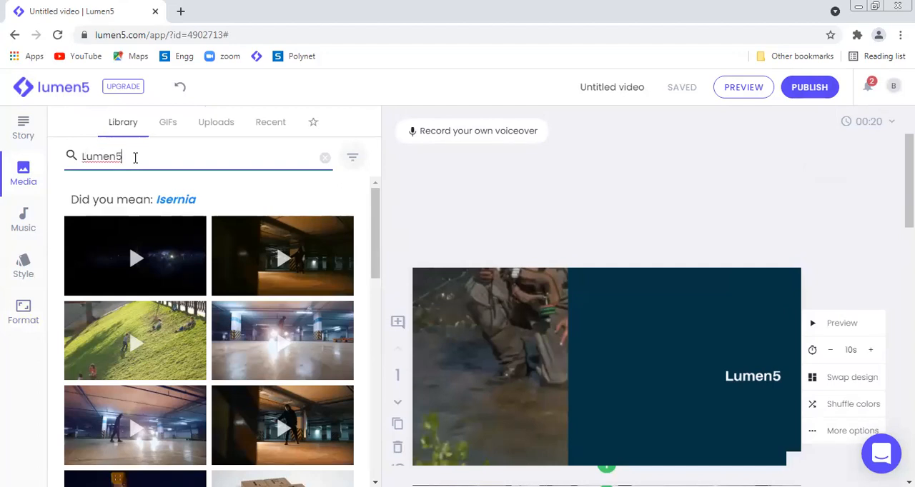
{"action": "key", "text": "Return"}
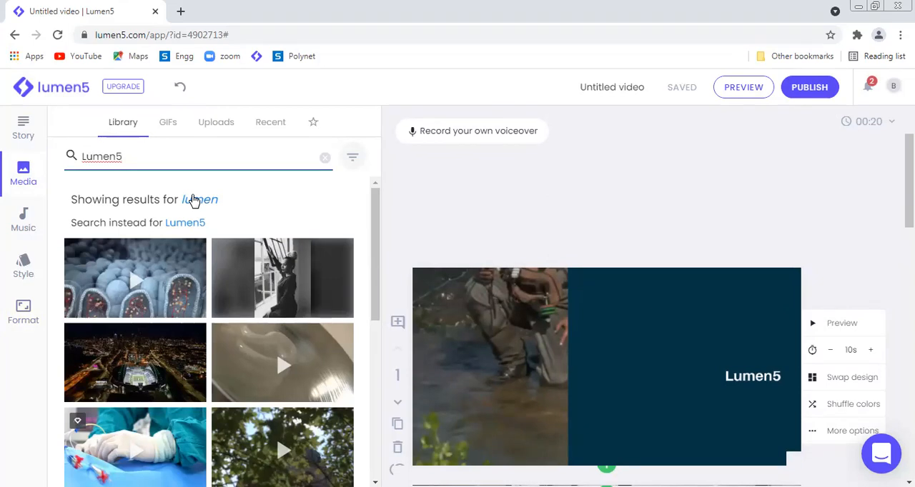
{"action": "left_click_drag", "start_coordinate": [376, 255], "coordinate": [380, 366]}
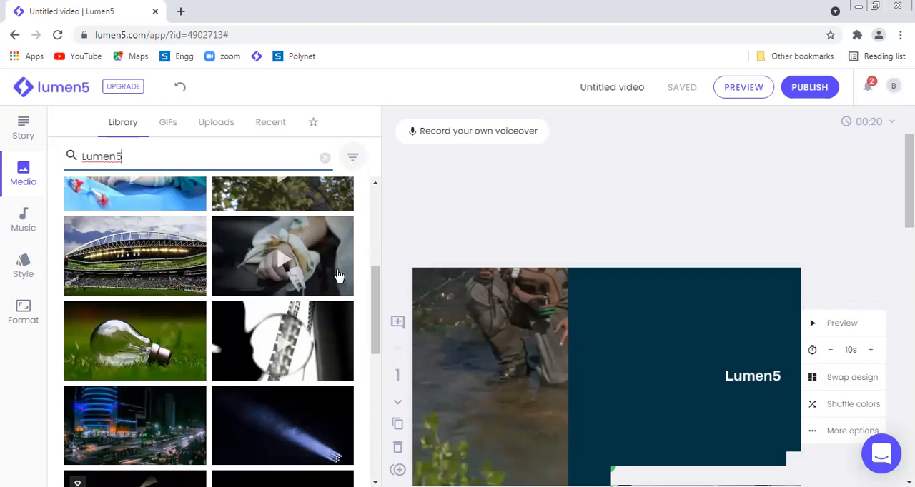
{"action": "left_click", "coordinate": [288, 153]}
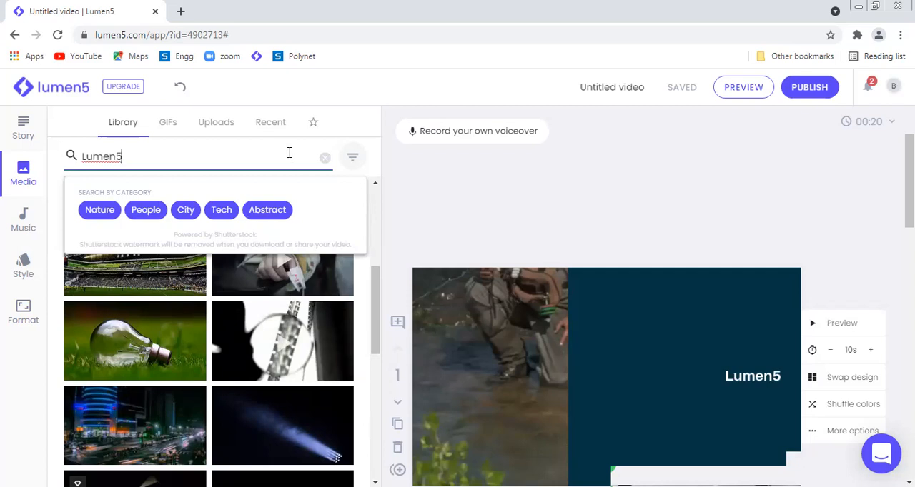
{"action": "left_click", "coordinate": [227, 215]}
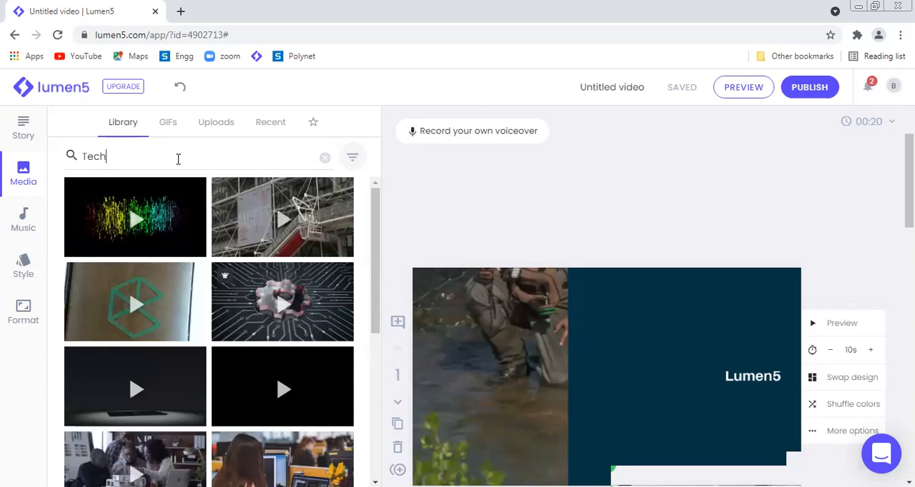
Step: Search the media library for "Newton" and browse the resulting clips and images
{"action": "left_click", "coordinate": [178, 158]}
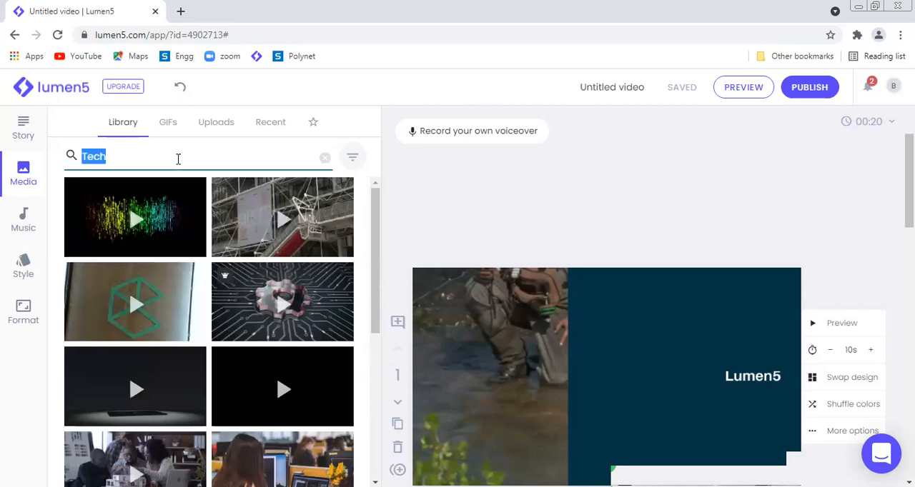
{"action": "type", "text": "Newton"}
{"action": "key", "text": "Return"}
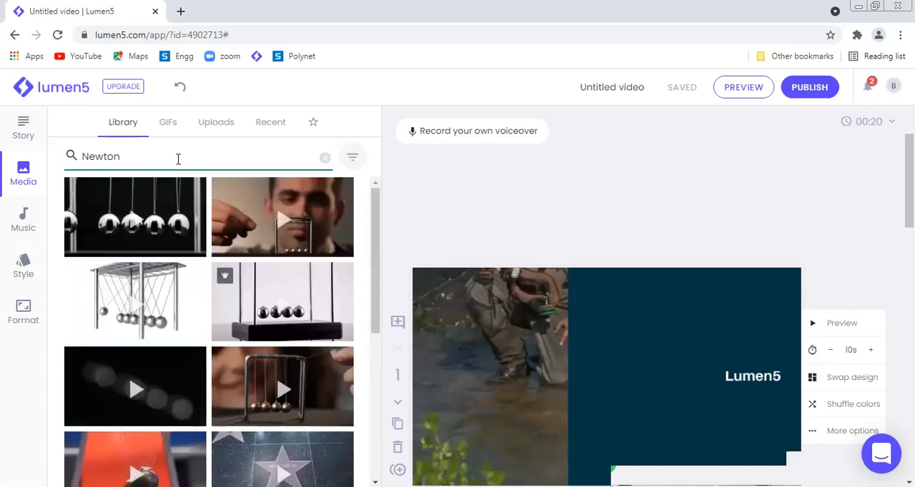
{"action": "mouse_move", "coordinate": [136, 213]}
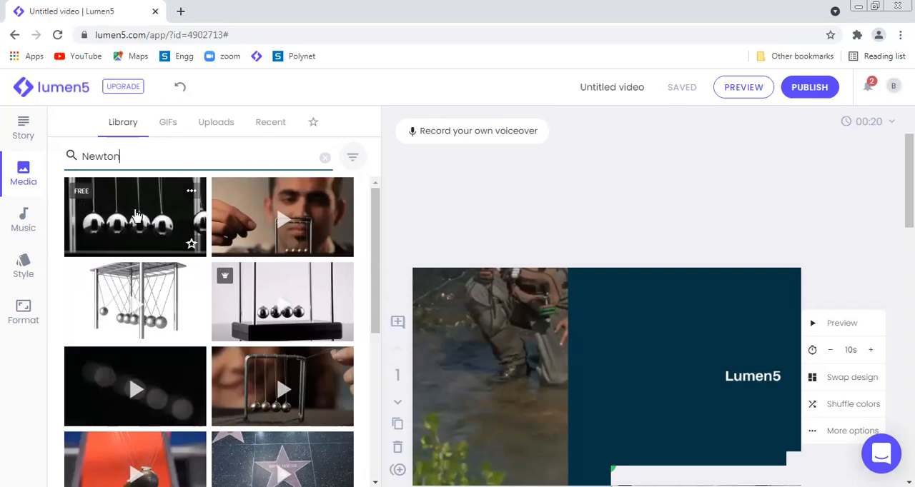
{"action": "left_click_drag", "start_coordinate": [379, 266], "coordinate": [373, 401]}
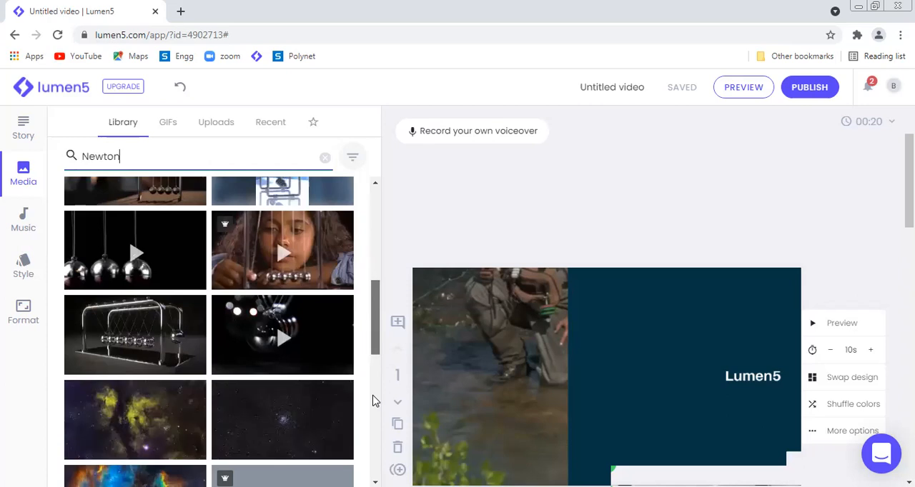
{"action": "left_click_drag", "start_coordinate": [374, 330], "coordinate": [379, 278]}
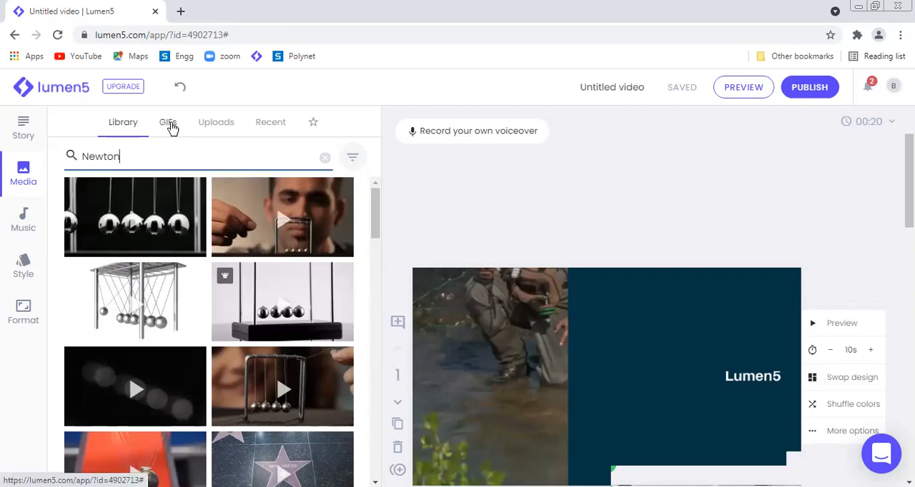
Step: Show the uploaded media and view the dialog for uploading images and videos, leaving it without choosing a file
{"action": "left_click", "coordinate": [216, 127]}
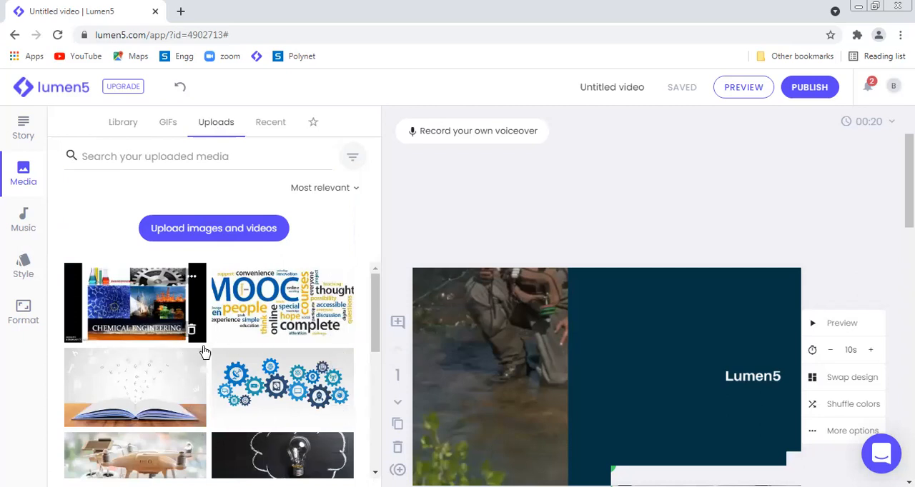
{"action": "left_click", "coordinate": [215, 230]}
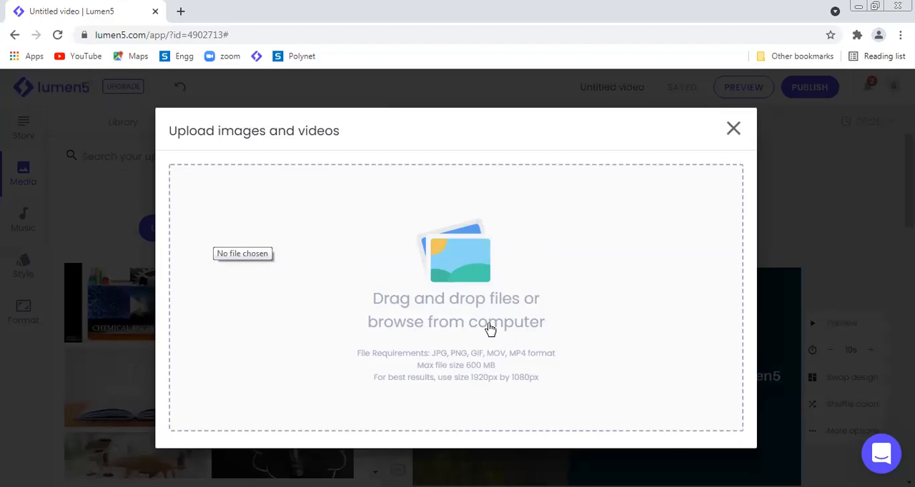
{"action": "left_click", "coordinate": [736, 129]}
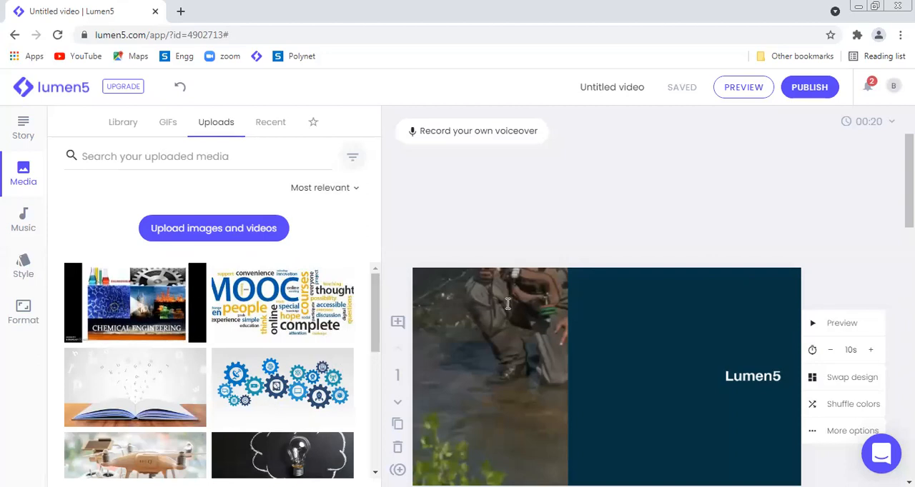
Step: Place the uploaded MOOC word-cloud image in the first scene and swap its design to "3 Reasons Why You Should Download Our Product"
{"action": "left_click_drag", "start_coordinate": [316, 263], "coordinate": [557, 300]}
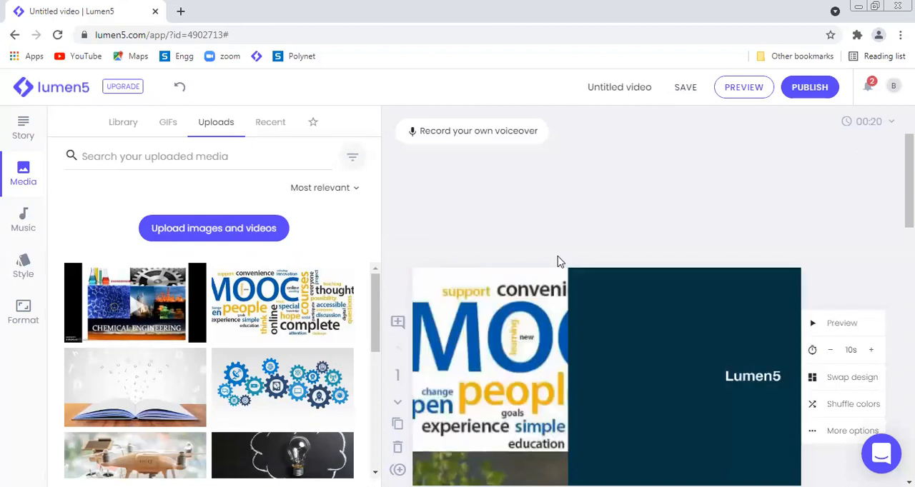
{"action": "left_click", "coordinate": [843, 382]}
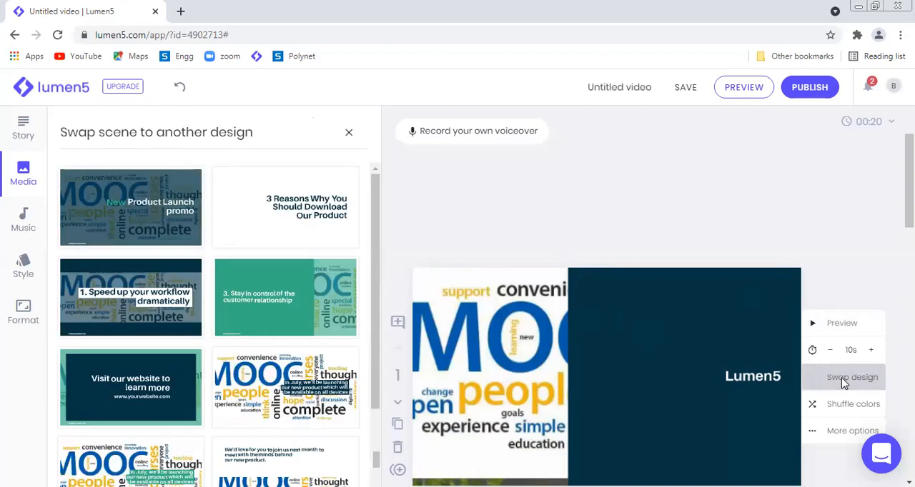
{"action": "left_click", "coordinate": [301, 228]}
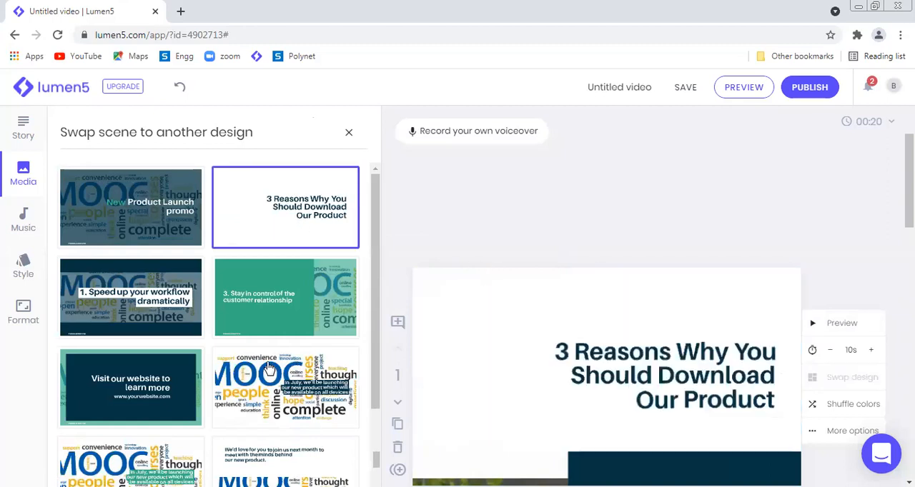
Step: Delete the headline "3 Reasons Why You Should Download Our Product" from the first scene
{"action": "left_click", "coordinate": [600, 320]}
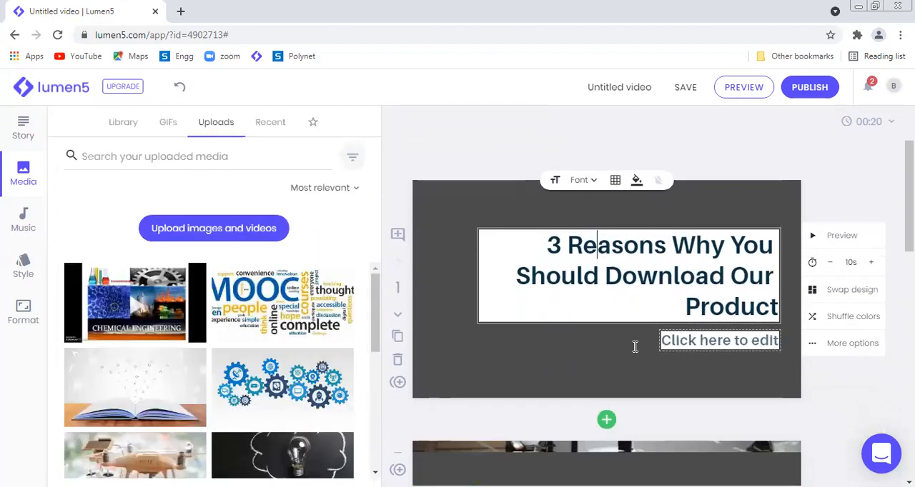
{"action": "left_click", "coordinate": [547, 245]}
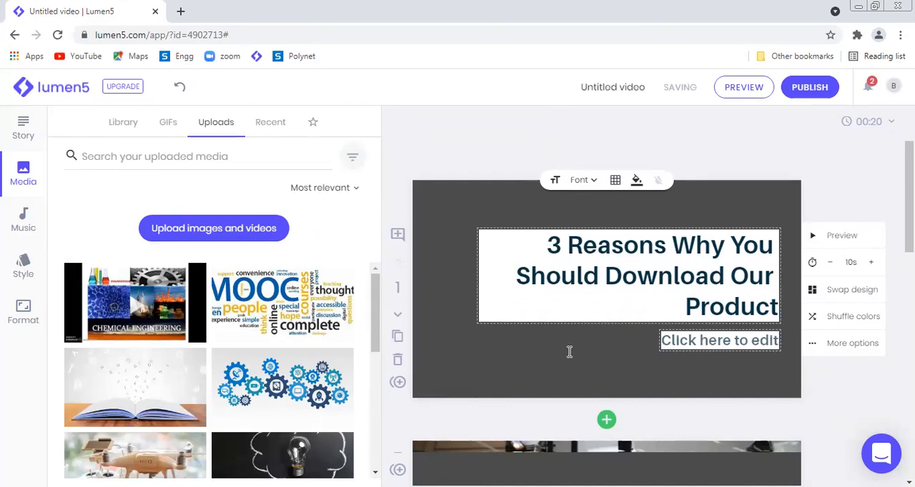
{"action": "left_click", "coordinate": [734, 155]}
{"action": "left_click", "coordinate": [622, 281]}
{"action": "left_click_drag", "start_coordinate": [547, 244], "coordinate": [787, 321]}
{"action": "key", "text": "BackSpace"}
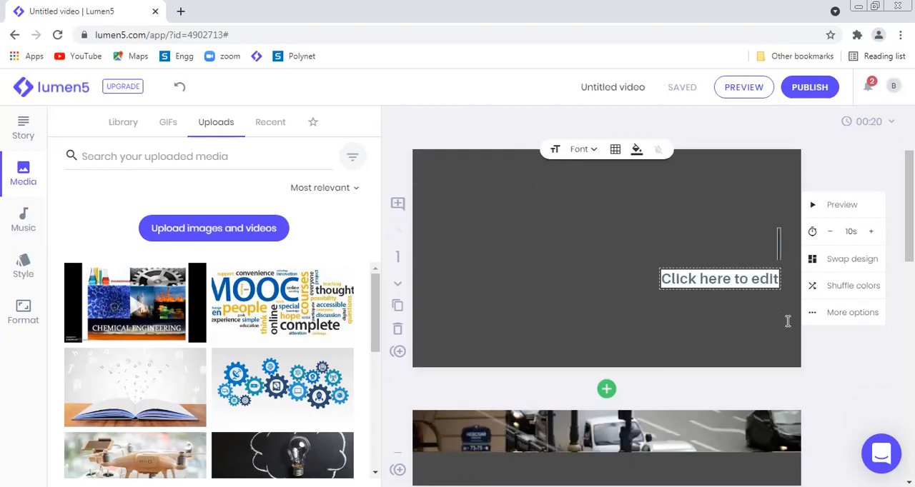
Step: Try to place the uploaded MOOC word-cloud image in the first scene
{"action": "left_click_drag", "start_coordinate": [306, 307], "coordinate": [635, 230]}
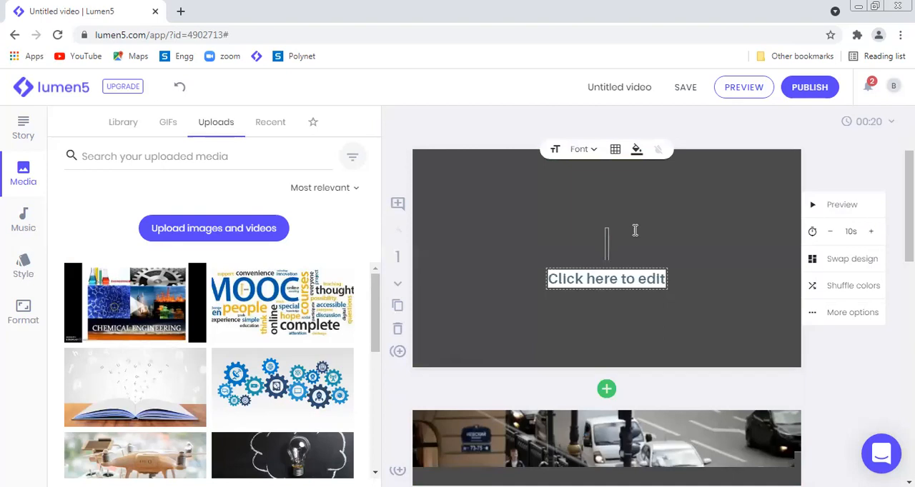
{"action": "left_click", "coordinate": [829, 385]}
{"action": "left_click", "coordinate": [632, 272]}
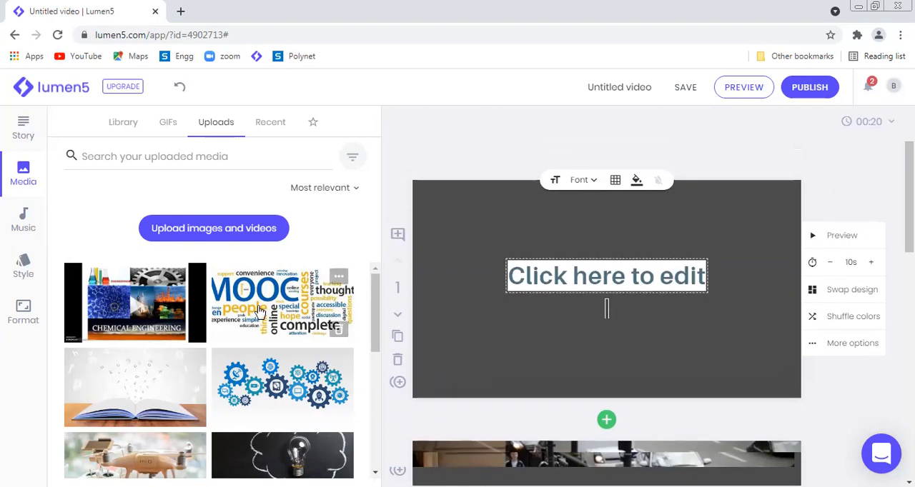
{"action": "left_click_drag", "start_coordinate": [260, 312], "coordinate": [508, 262]}
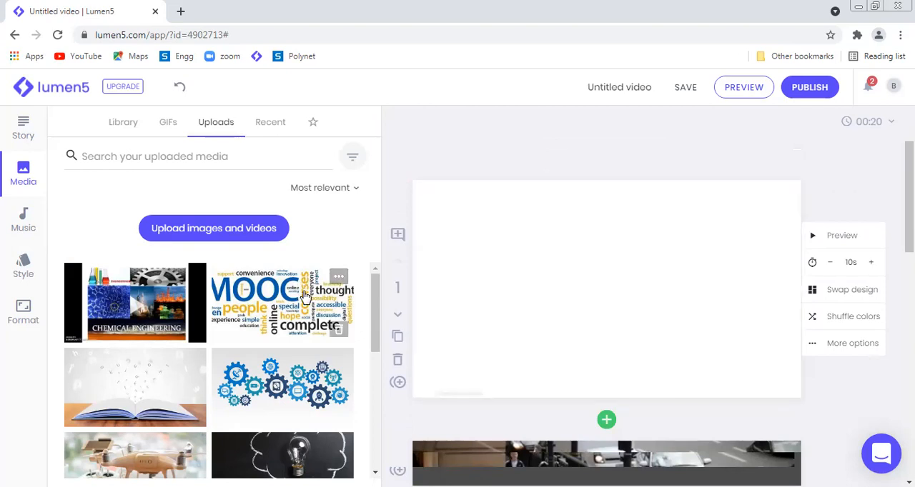
Step: View the MOOC word-cloud upload enlarged and try again to place it in the first scene
{"action": "left_click", "coordinate": [340, 282]}
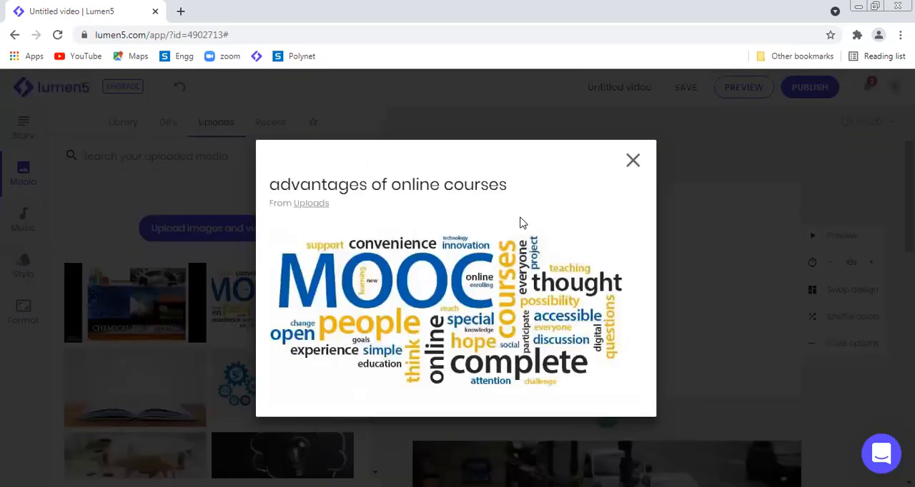
{"action": "left_click", "coordinate": [638, 161]}
{"action": "left_click_drag", "start_coordinate": [318, 293], "coordinate": [658, 240]}
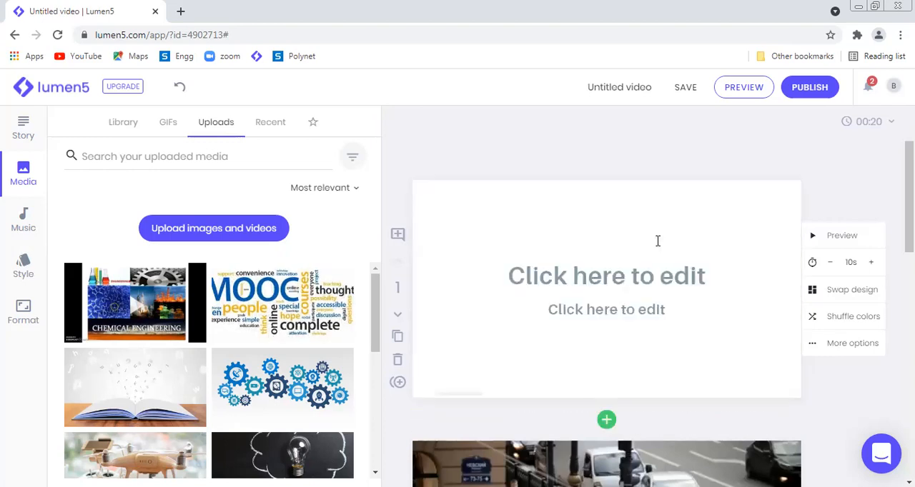
{"action": "left_click", "coordinate": [658, 241]}
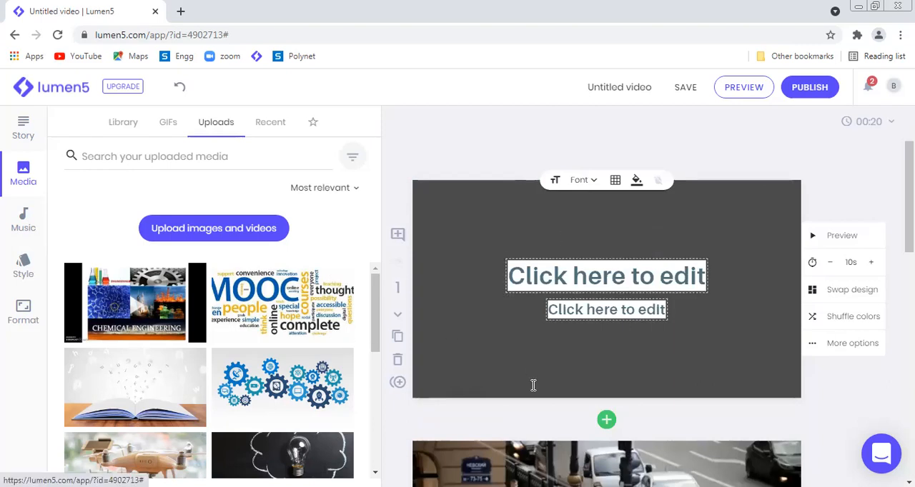
Step: Add a scene with the "In July, we'll be launching our new product" design after the first scene and place the MOOC word-cloud upload in it
{"action": "left_click", "coordinate": [604, 423]}
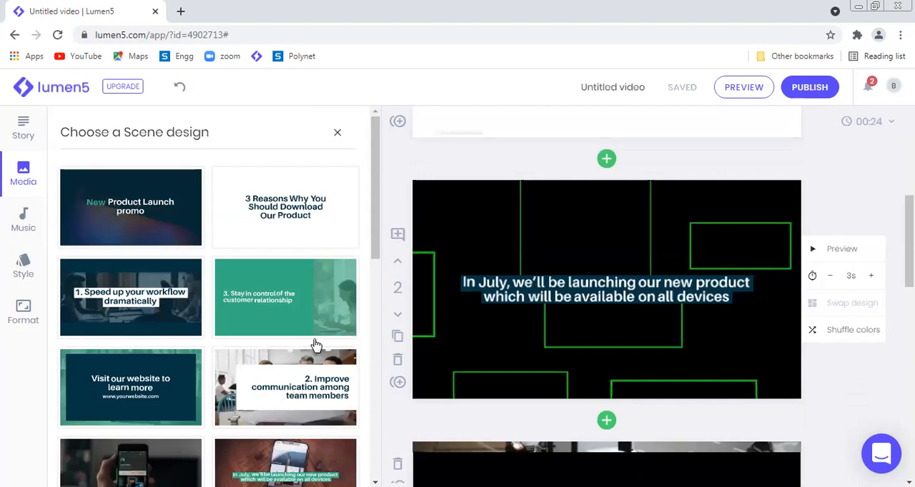
{"action": "left_click", "coordinate": [23, 175]}
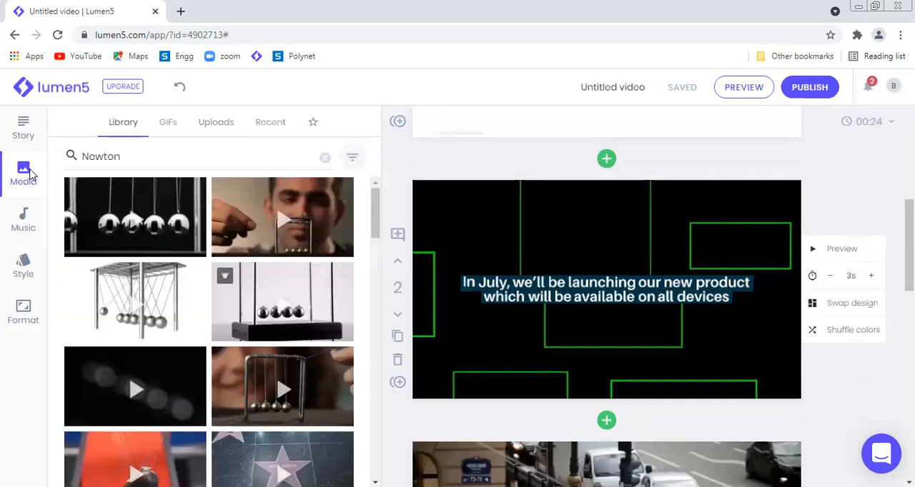
{"action": "left_click", "coordinate": [211, 123]}
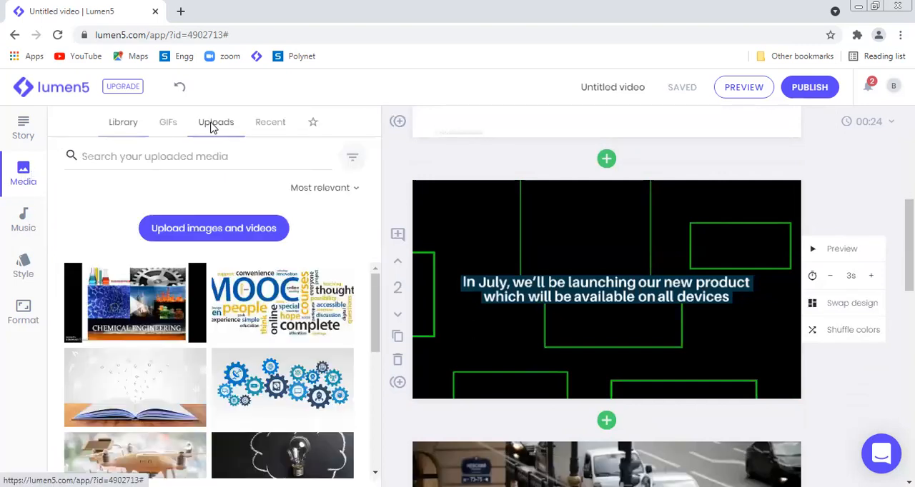
{"action": "left_click", "coordinate": [258, 316]}
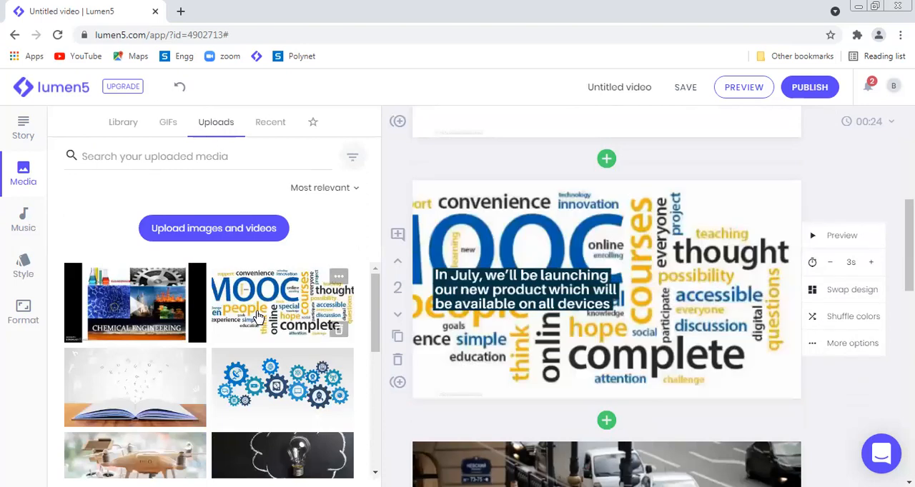
Step: Delete the headline "In July, we'll be launching our new product which will be available on all devices" from the second scene
{"action": "left_click", "coordinate": [477, 289]}
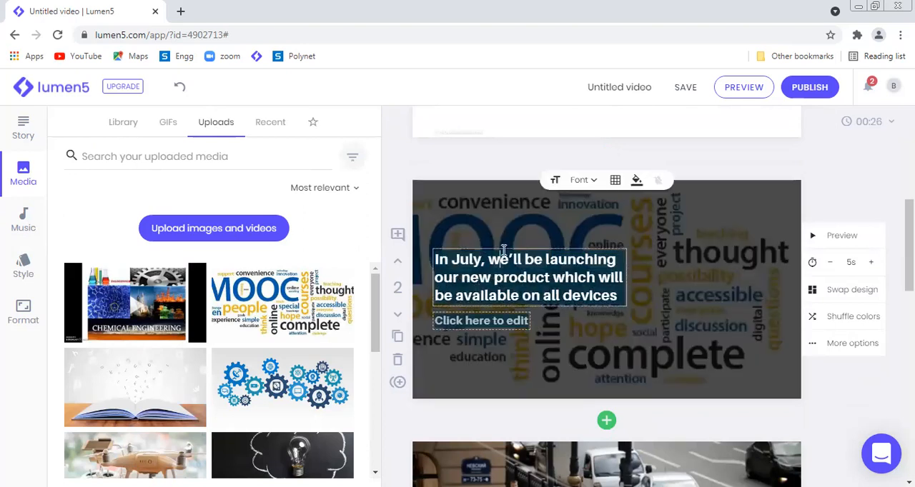
{"action": "left_click_drag", "start_coordinate": [434, 258], "coordinate": [647, 306]}
{"action": "key", "text": "BackSpace"}
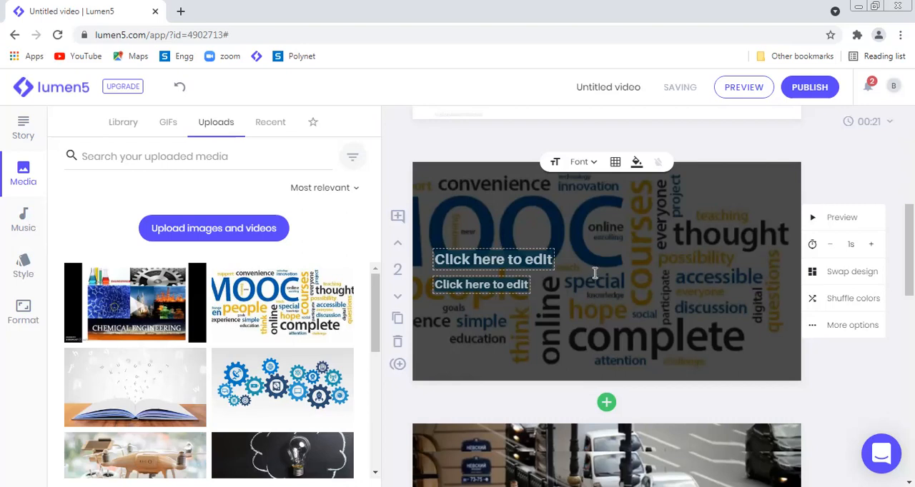
Step: Look through the video's scenes from the first one down to the outro
{"action": "left_click_drag", "start_coordinate": [909, 227], "coordinate": [909, 163]}
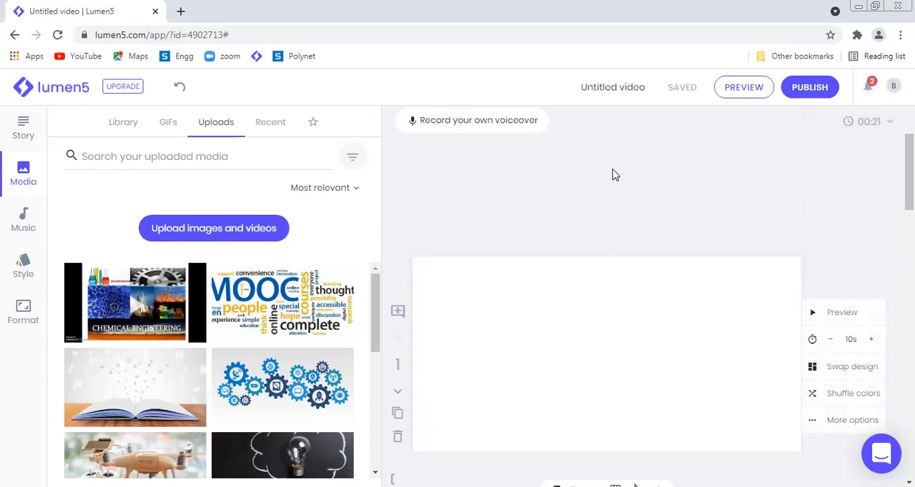
{"action": "left_click_drag", "start_coordinate": [909, 187], "coordinate": [909, 404]}
{"action": "scroll", "coordinate": [643, 293], "scroll_direction": "up", "scroll_amount": 13}
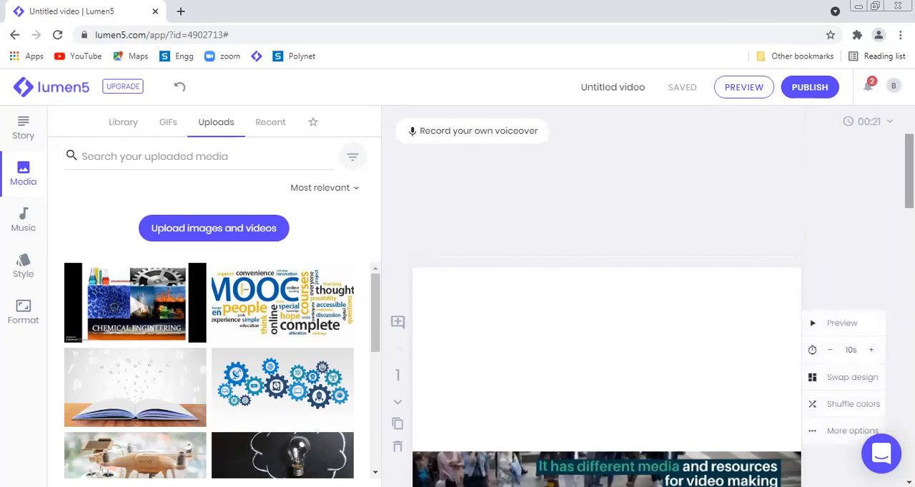
{"action": "scroll", "coordinate": [789, 438], "scroll_direction": "down", "scroll_amount": 12}
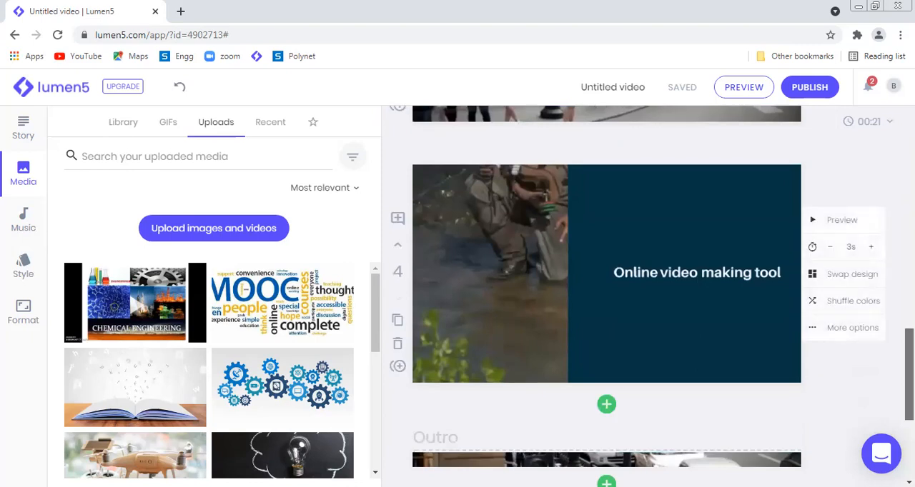
{"action": "scroll", "coordinate": [789, 438], "scroll_direction": "down", "scroll_amount": 1}
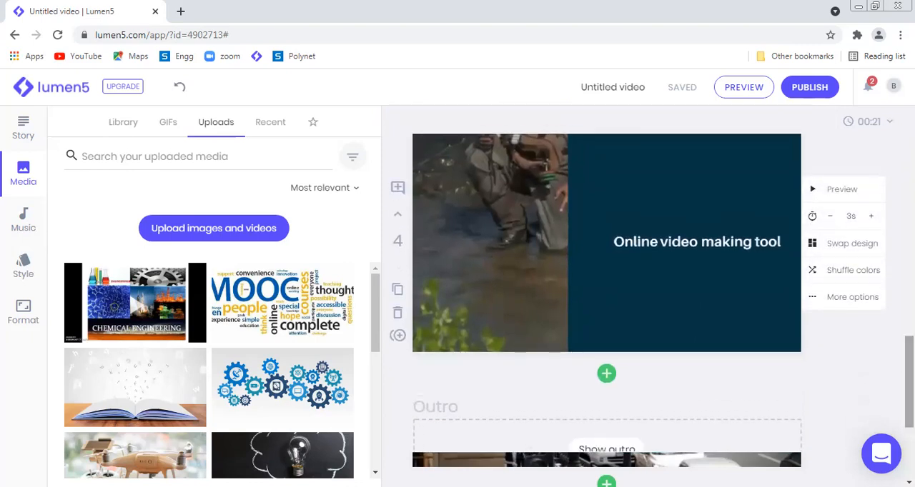